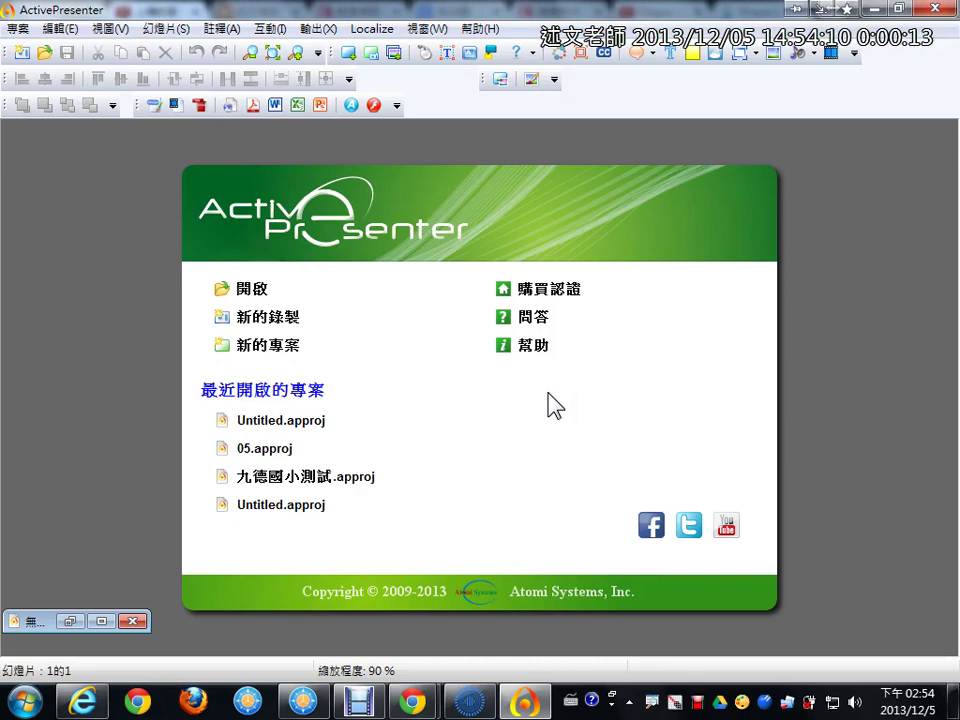
Start a new blank project and name it 影片剪輯練習.
left_click(494, 394)
left_click(15, 26)
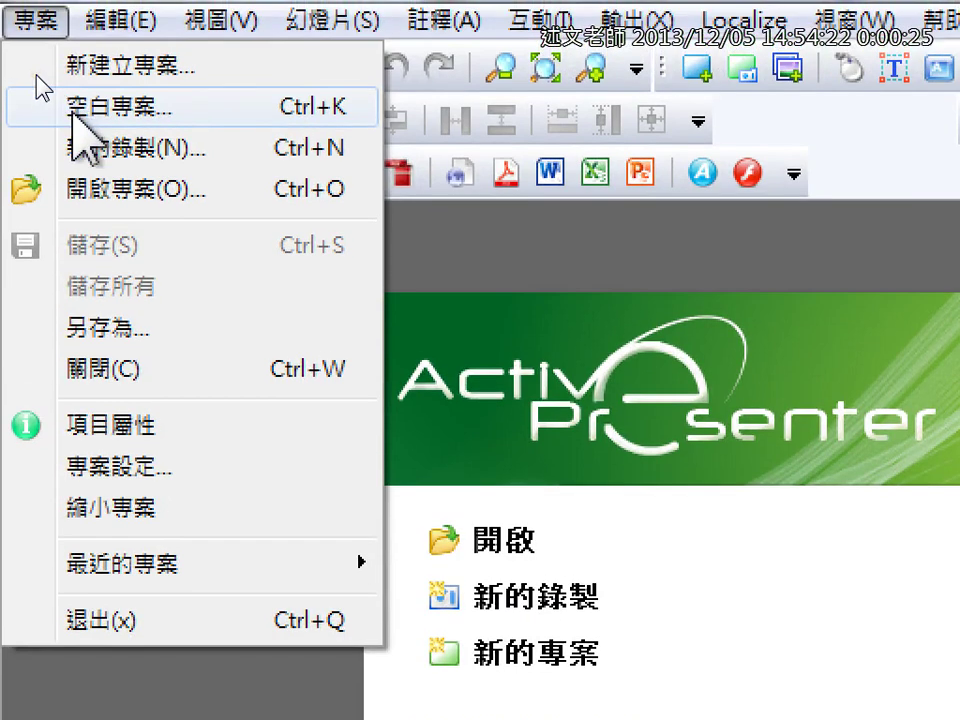
left_click(72, 110)
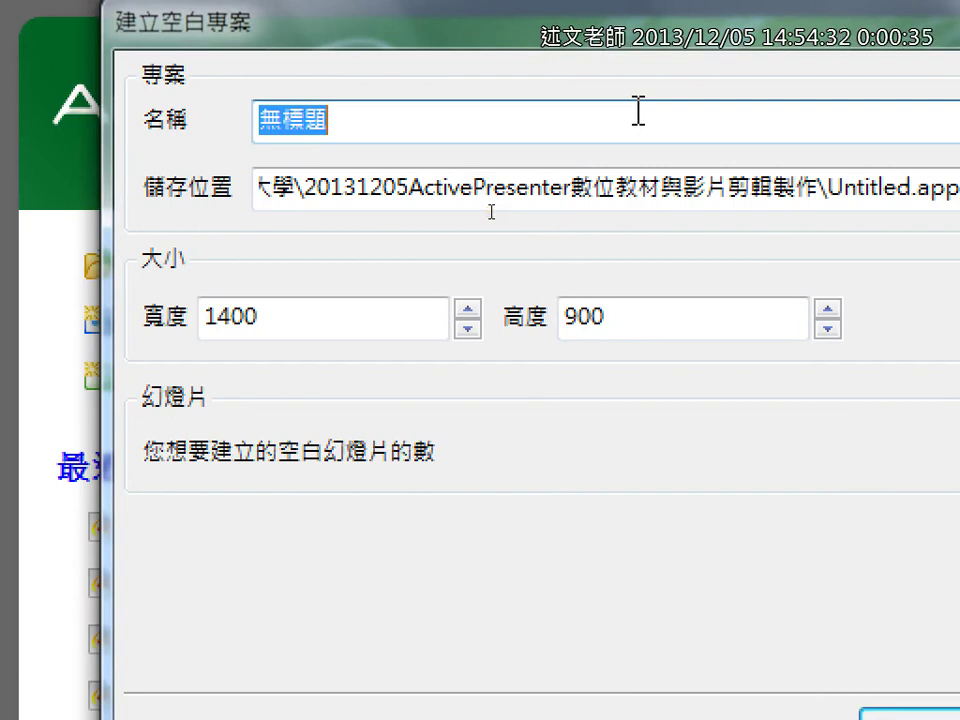
type("影片")
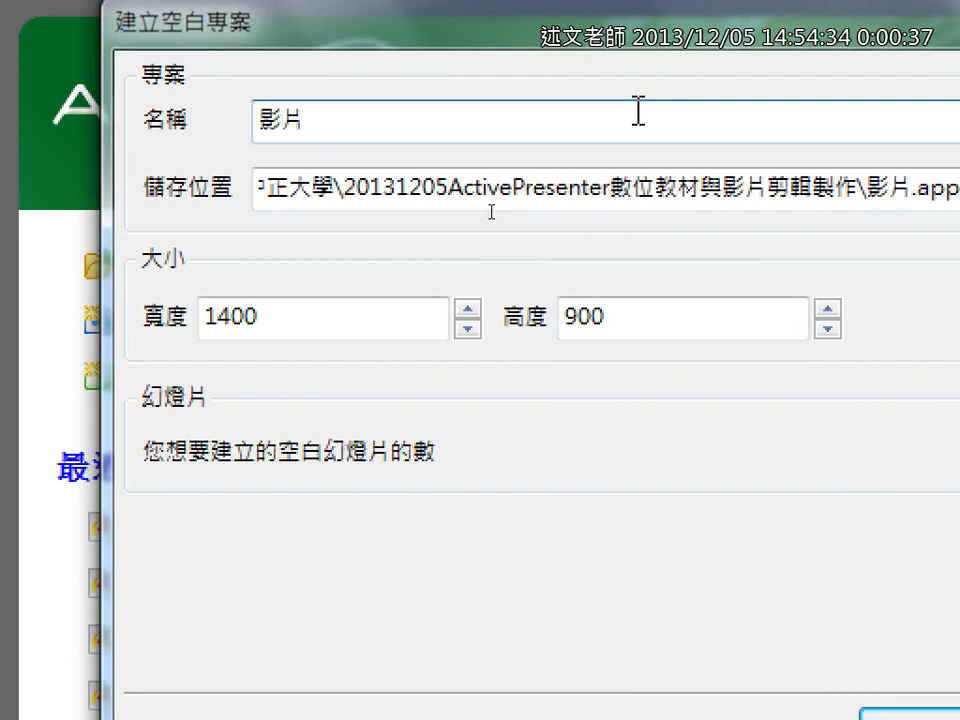
type("剪輯")
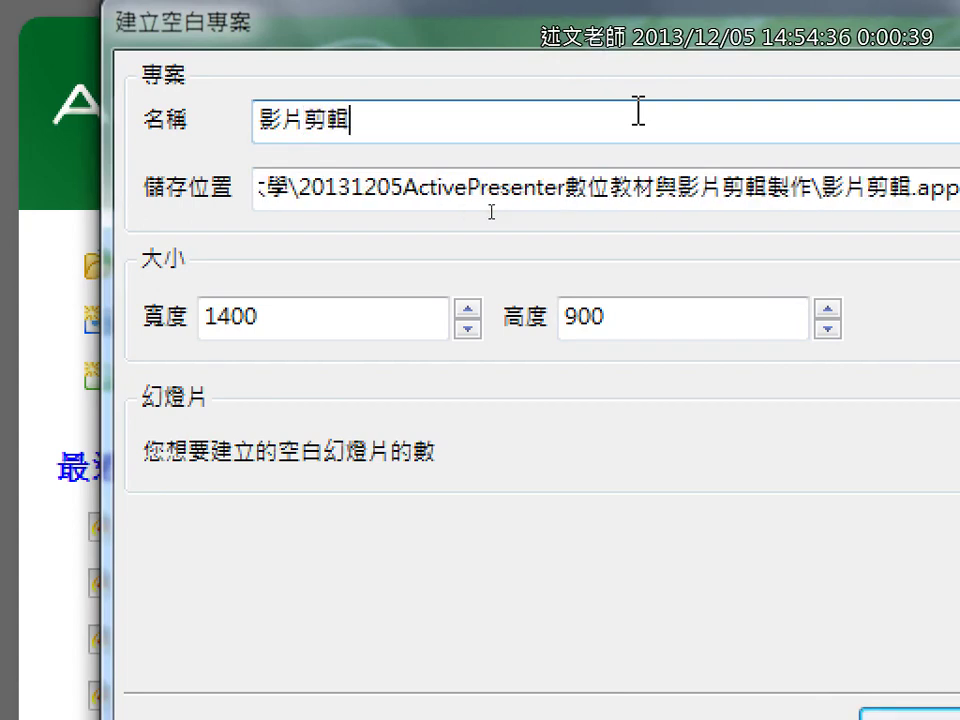
type("練習")
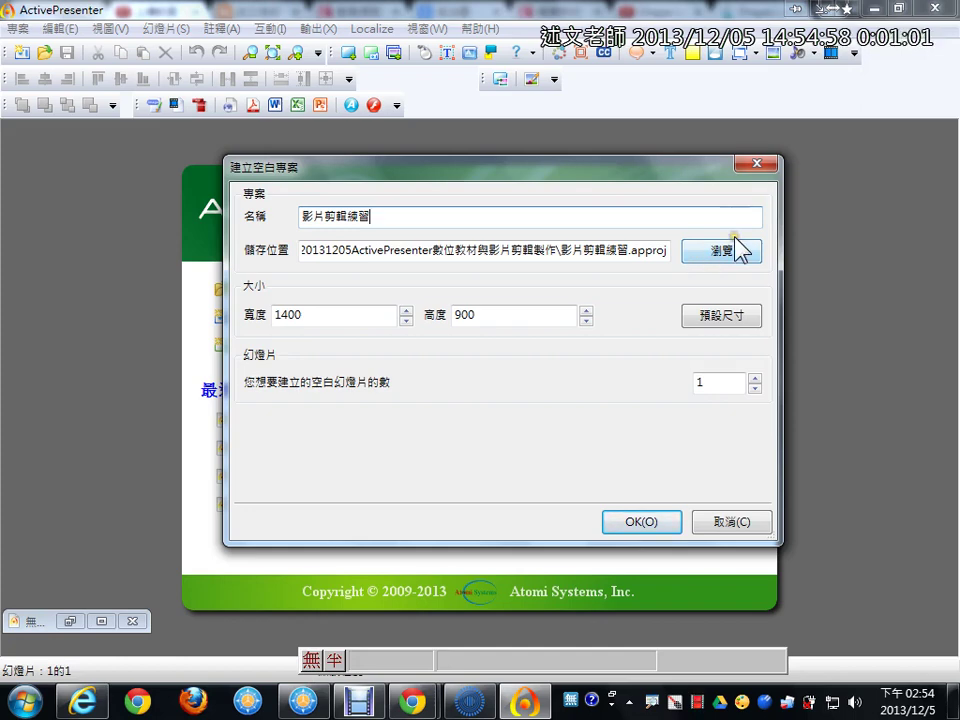
left_click(737, 317)
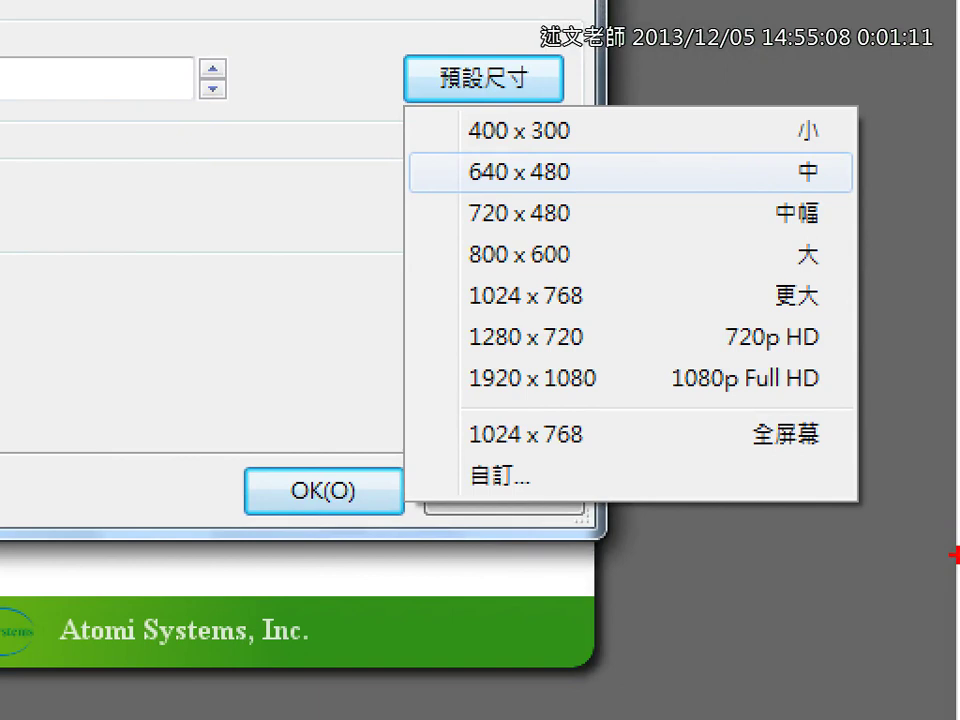
mouse_move(441, 360)
left_mouse_down()
mouse_move(594, 389)
mouse_move(936, 418)
mouse_move(890, 412)
left_mouse_up()
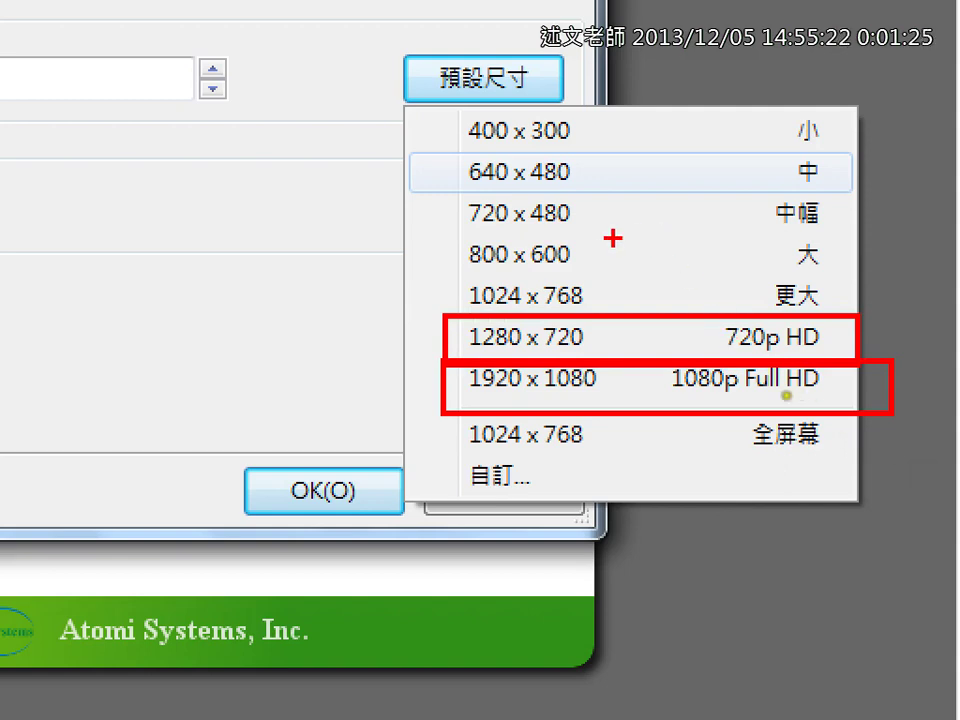
mouse_move(622, 208)
left_mouse_down()
mouse_move(640, 221)
mouse_move(653, 190)
left_mouse_up()
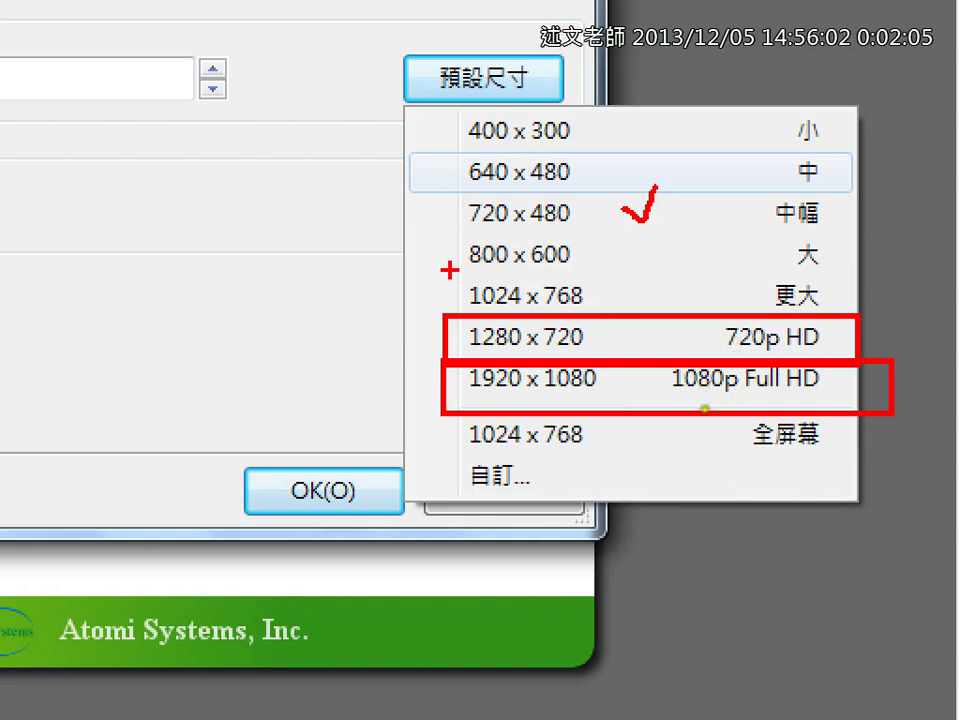
mouse_move(422, 277)
left_mouse_down()
mouse_move(430, 302)
mouse_move(458, 258)
left_mouse_up()
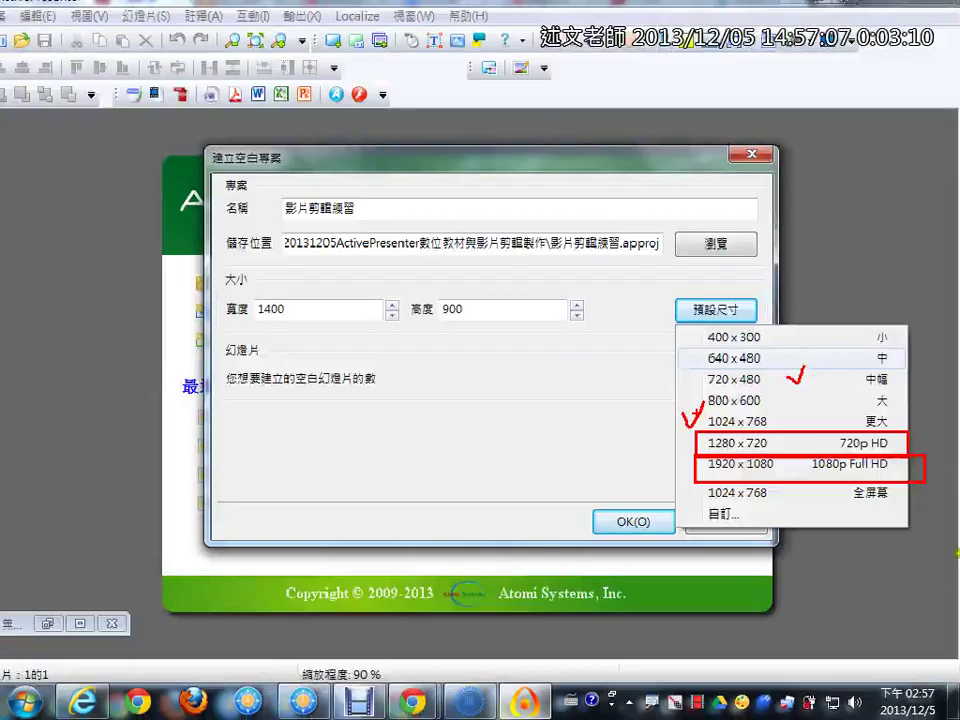
key("Escape")
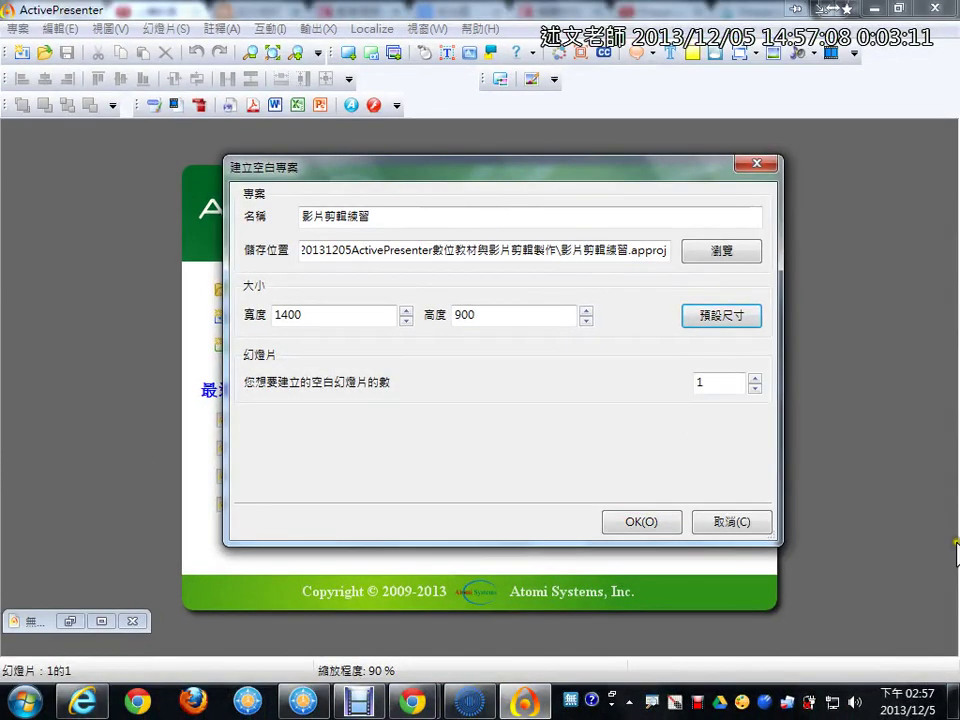
Choose the 720 x 480 preset size for the new project and create it with one blank slide.
left_click(735, 320)
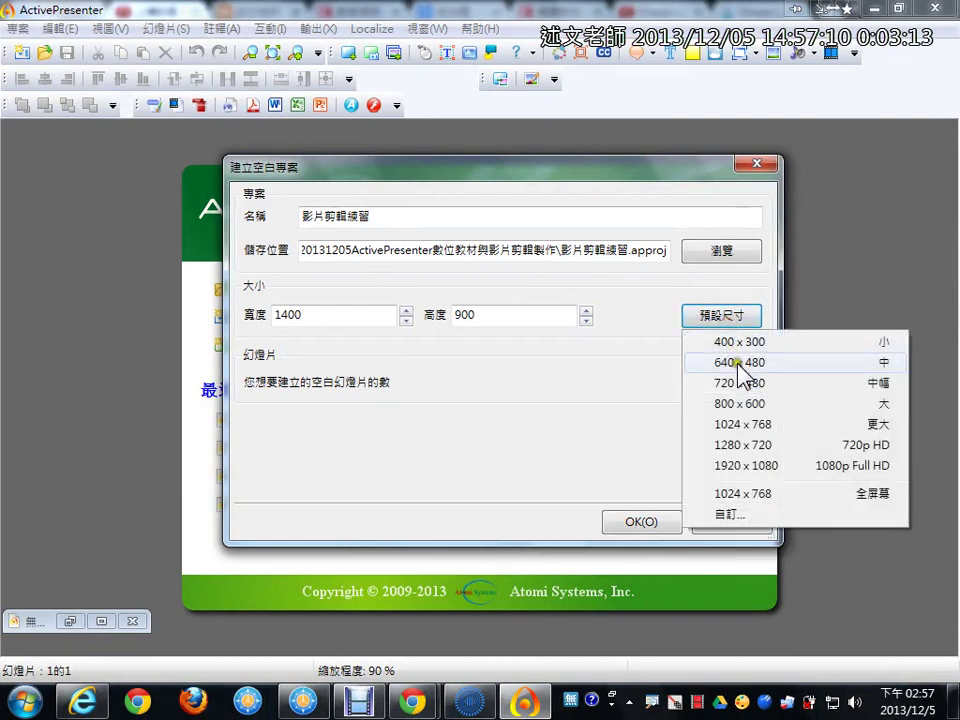
left_click(740, 383)
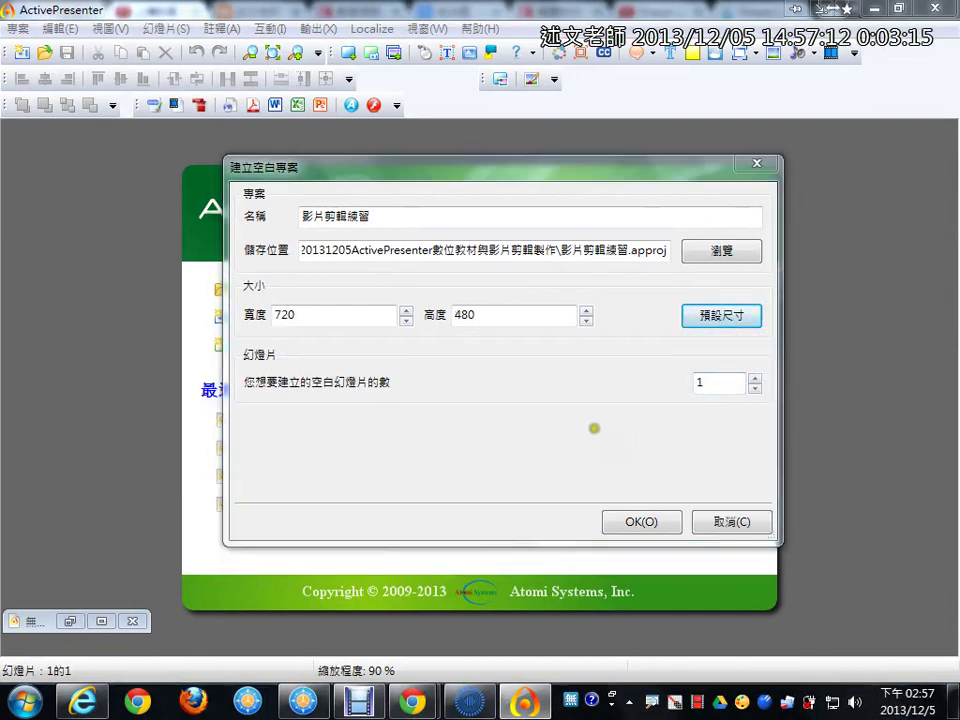
mouse_move(240, 343)
left_mouse_down()
mouse_move(279, 418)
mouse_move(628, 423)
mouse_move(766, 409)
left_mouse_up()
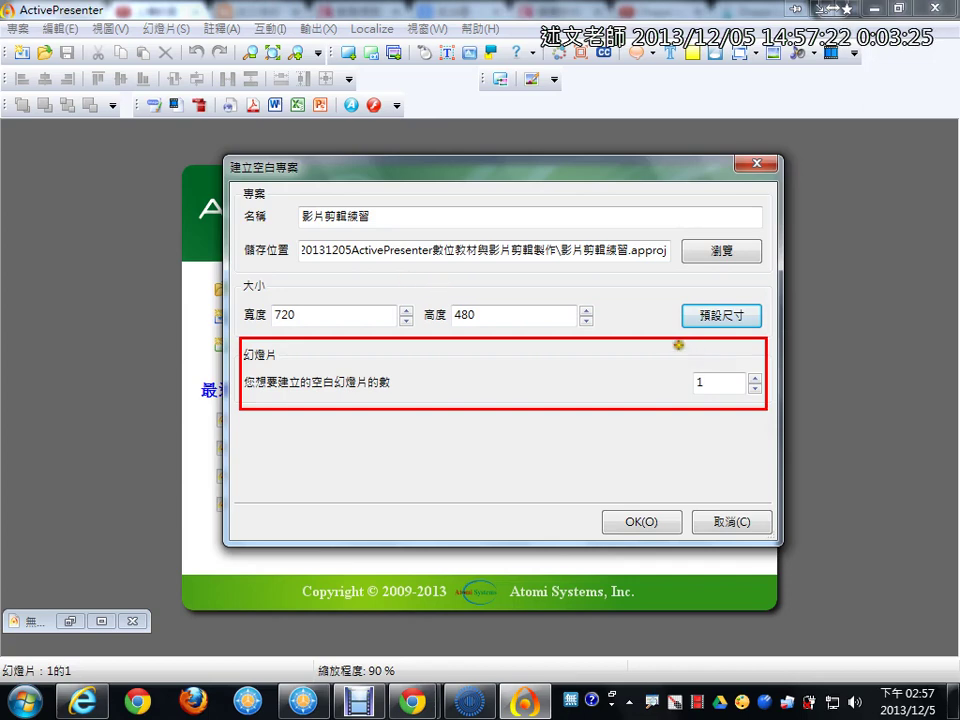
left_click_drag(680, 345, 754, 298)
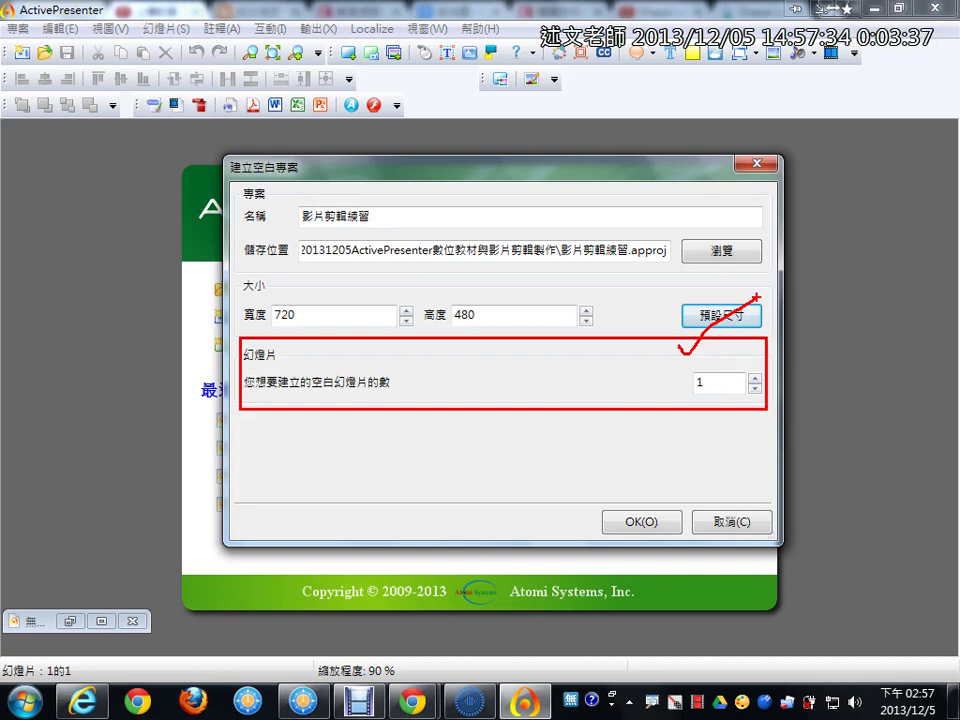
left_click(634, 519)
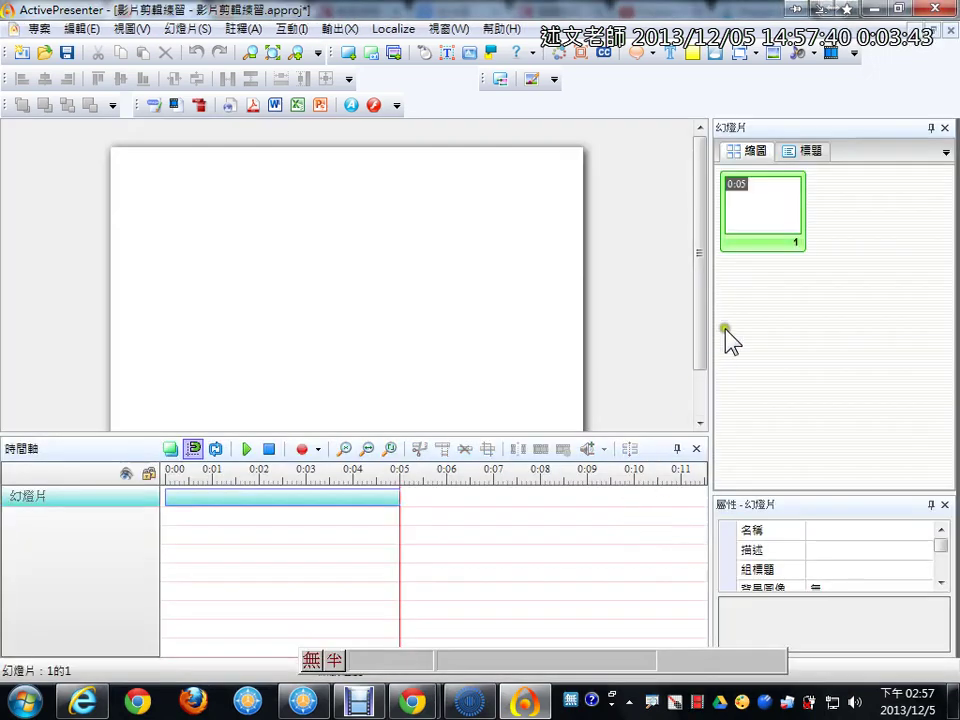
mouse_move(688, 96)
left_mouse_down()
mouse_move(692, 112)
mouse_move(864, 257)
mouse_move(878, 296)
left_mouse_up()
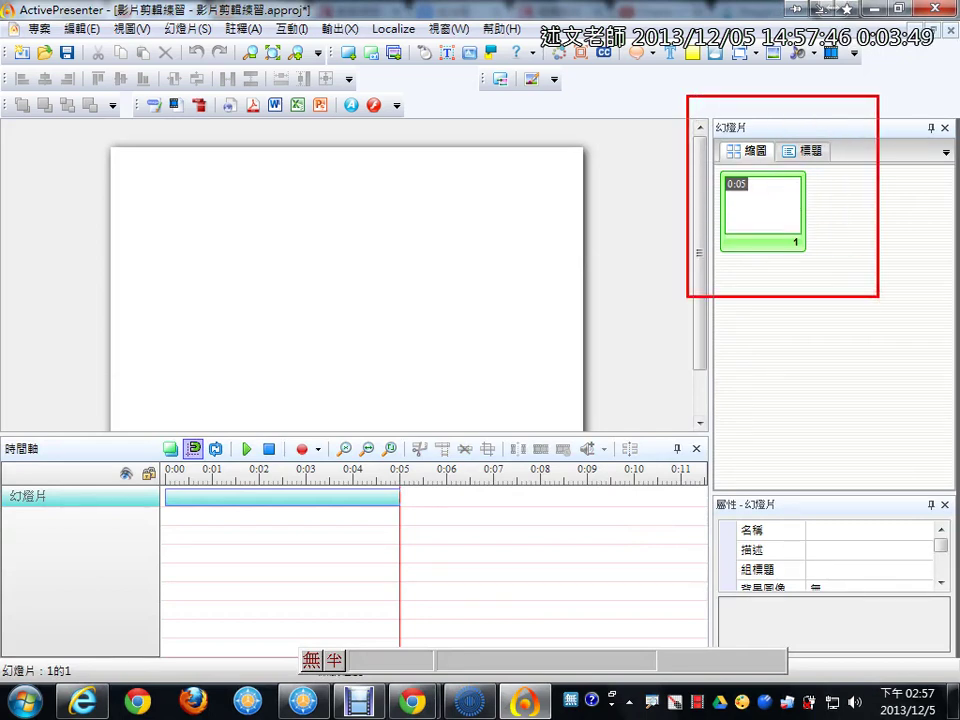
mouse_move(771, 318)
left_mouse_down()
mouse_move(784, 336)
mouse_move(800, 315)
left_mouse_up()
mouse_move(306, 231)
left_mouse_down()
mouse_move(332, 246)
mouse_move(373, 183)
left_mouse_up()
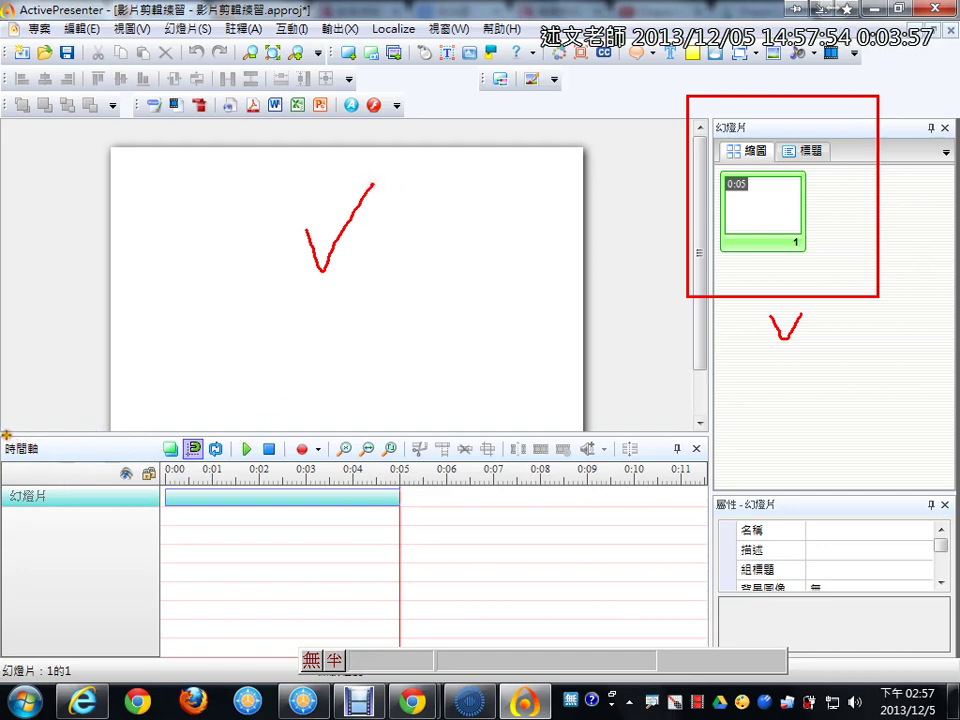
mouse_move(7, 436)
left_mouse_down()
mouse_move(325, 528)
mouse_move(648, 602)
left_mouse_up()
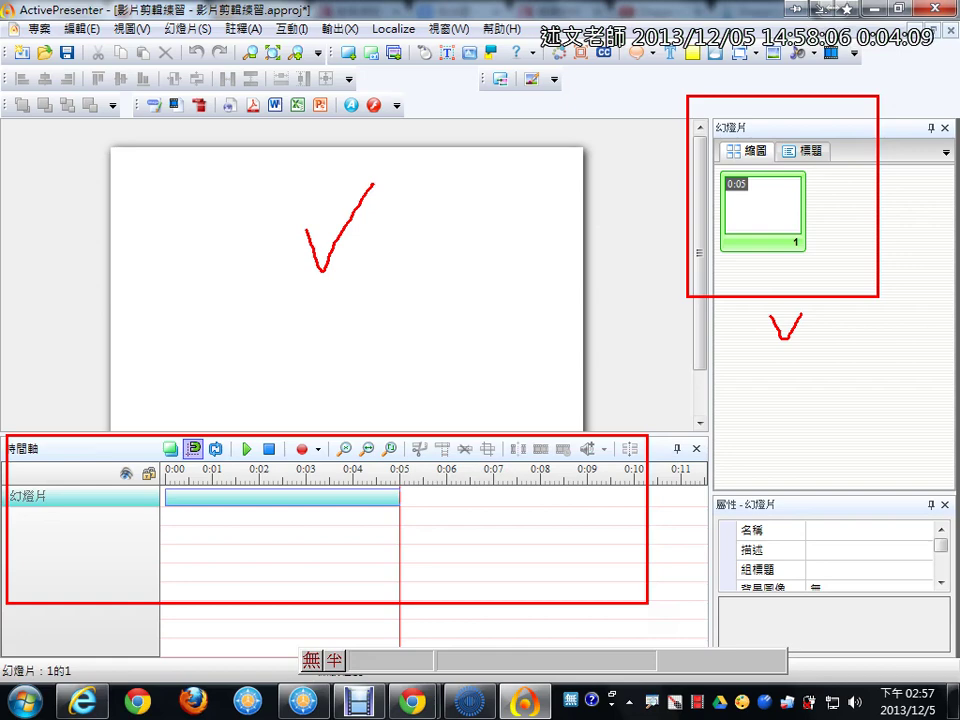
key("Escape")
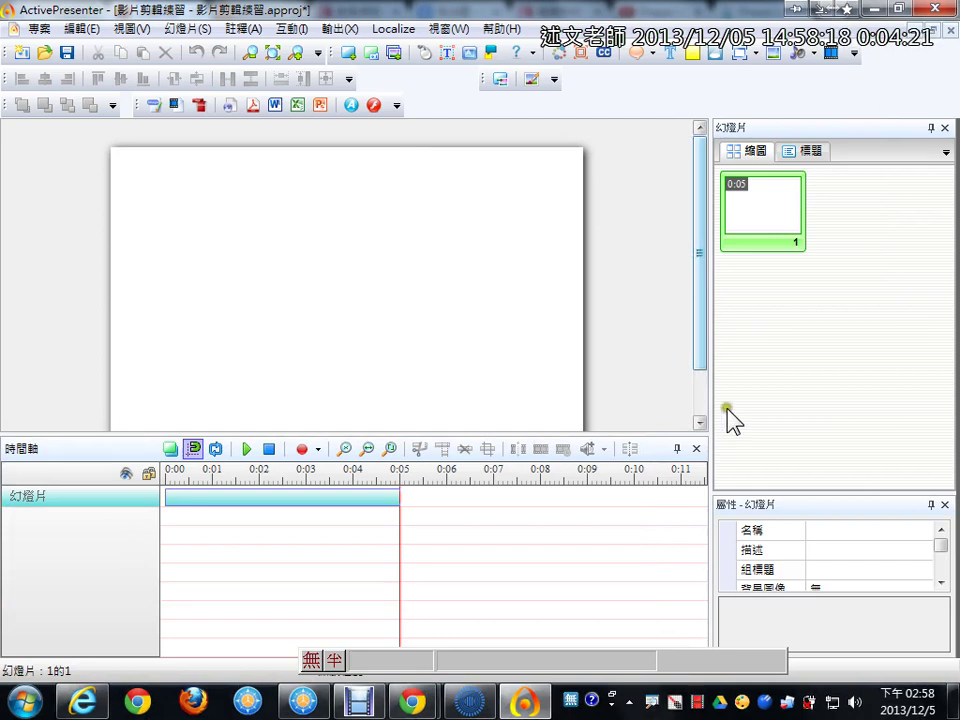
Enlarge the slide's properties area and set the slide's background color to Black.
left_click_drag(798, 491, 800, 316)
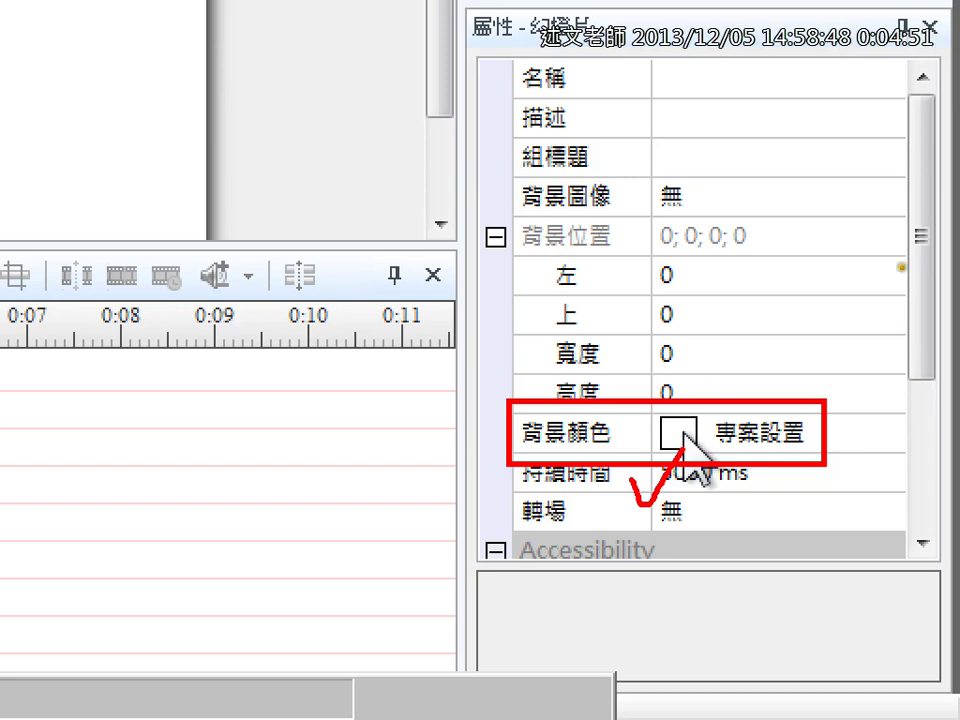
key("Escape")
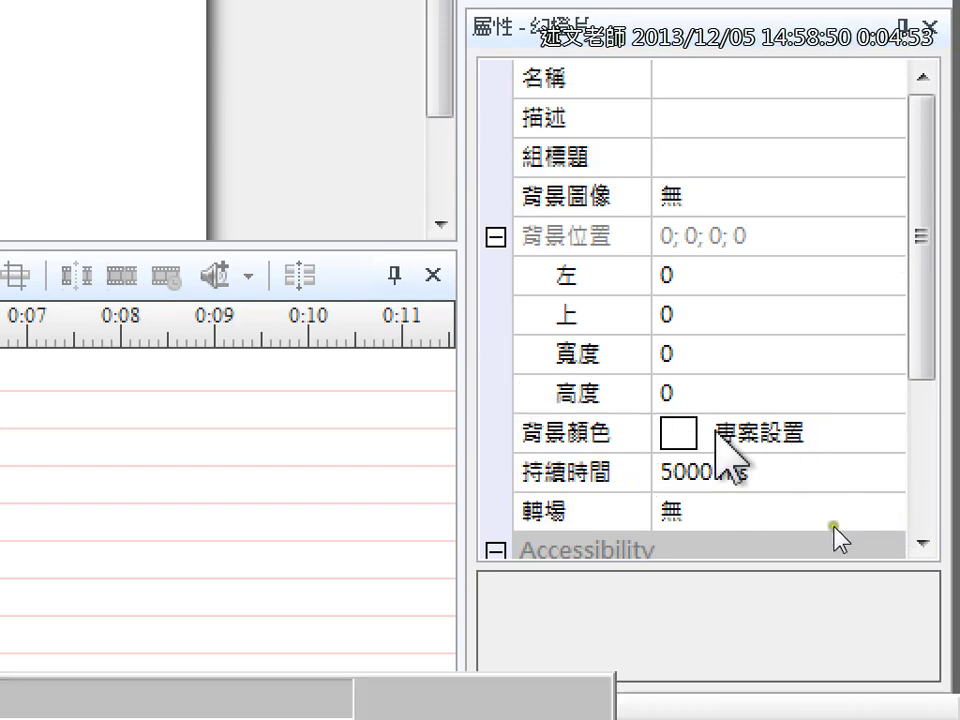
left_click(668, 430)
left_click(678, 430)
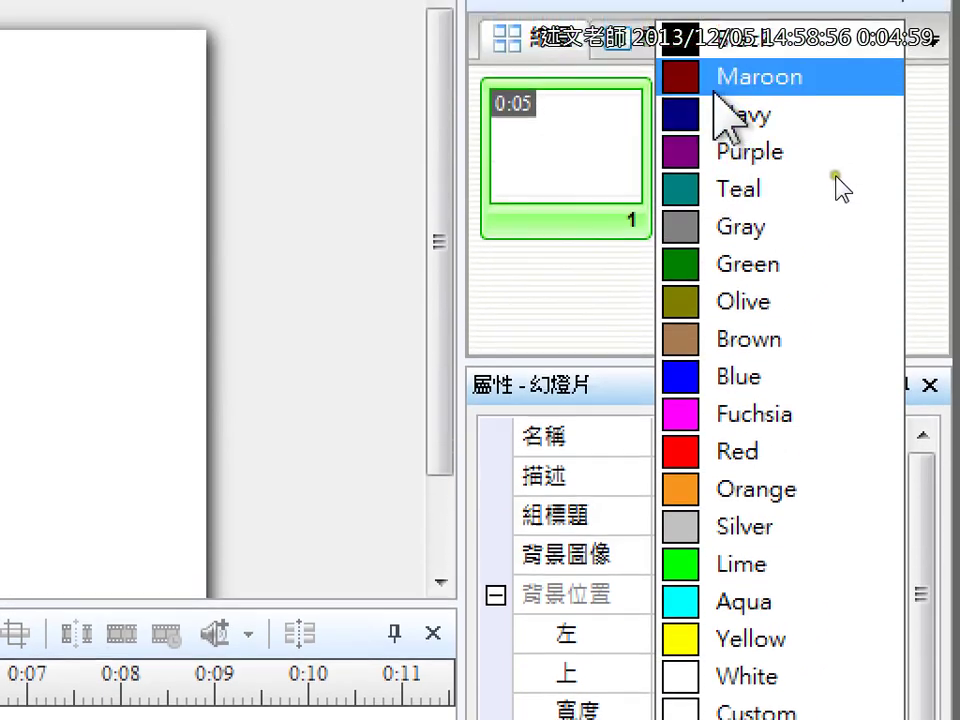
left_click(712, 88)
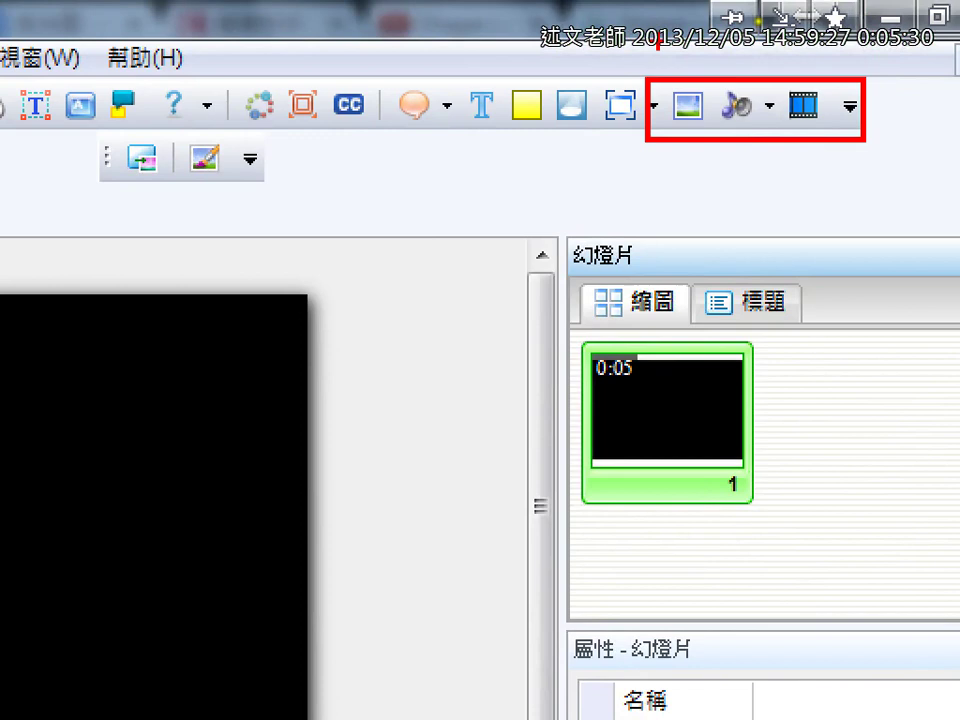
Insert the video file beginning with 2012.09.01中天的夢想驛站 from the 下載暫存 folder into the slide.
mouse_move(662, 52)
left_mouse_down()
mouse_move(693, 55)
mouse_move(728, 84)
mouse_move(840, 54)
left_mouse_up()
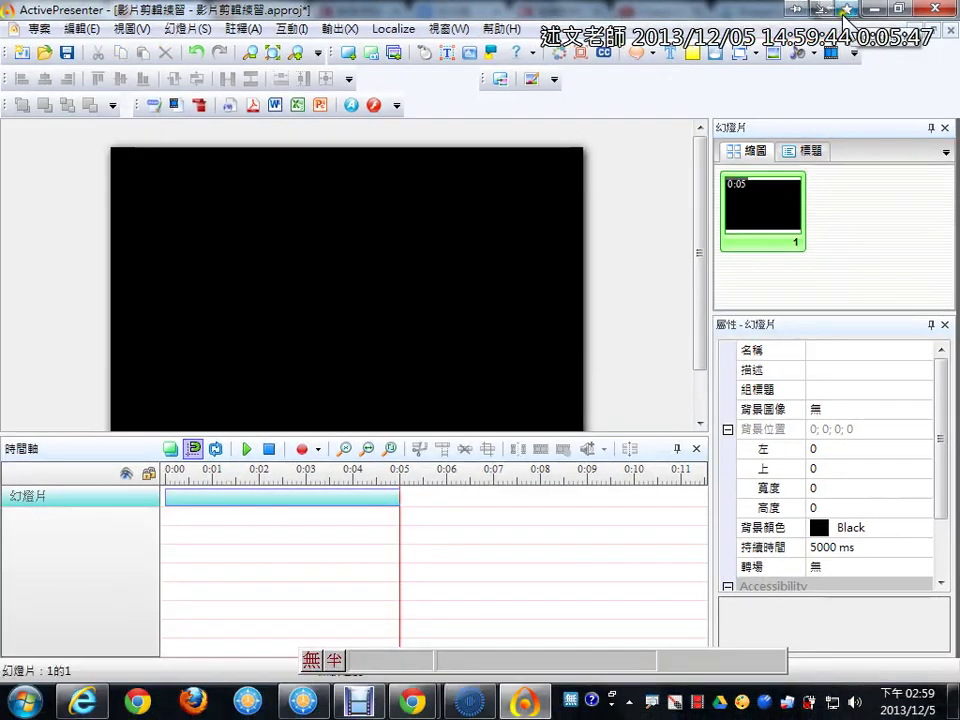
left_click(833, 56)
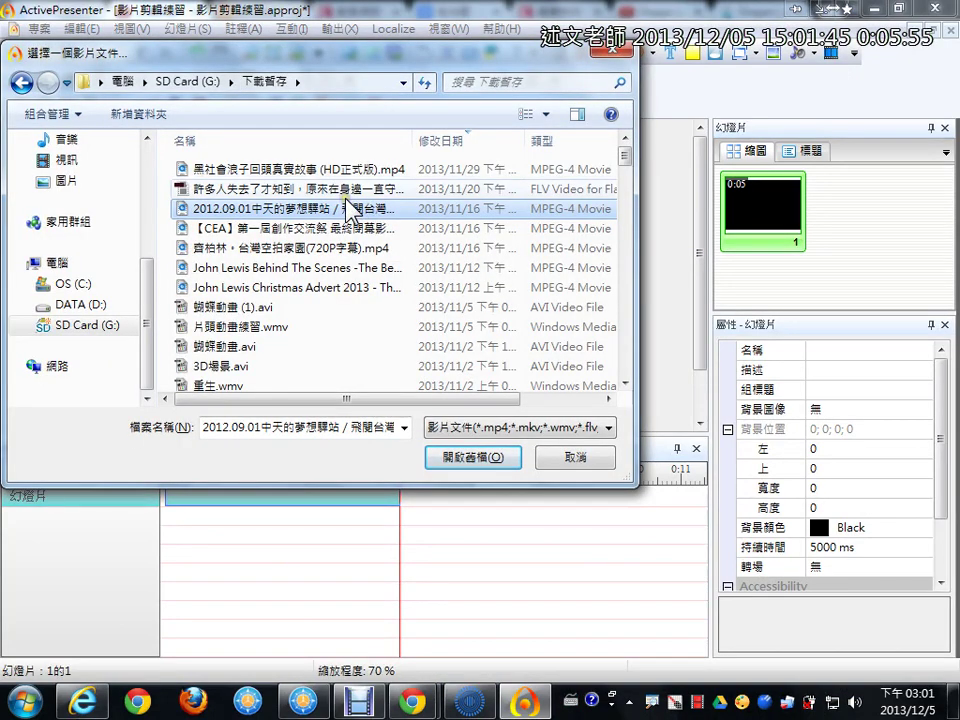
left_click(447, 457)
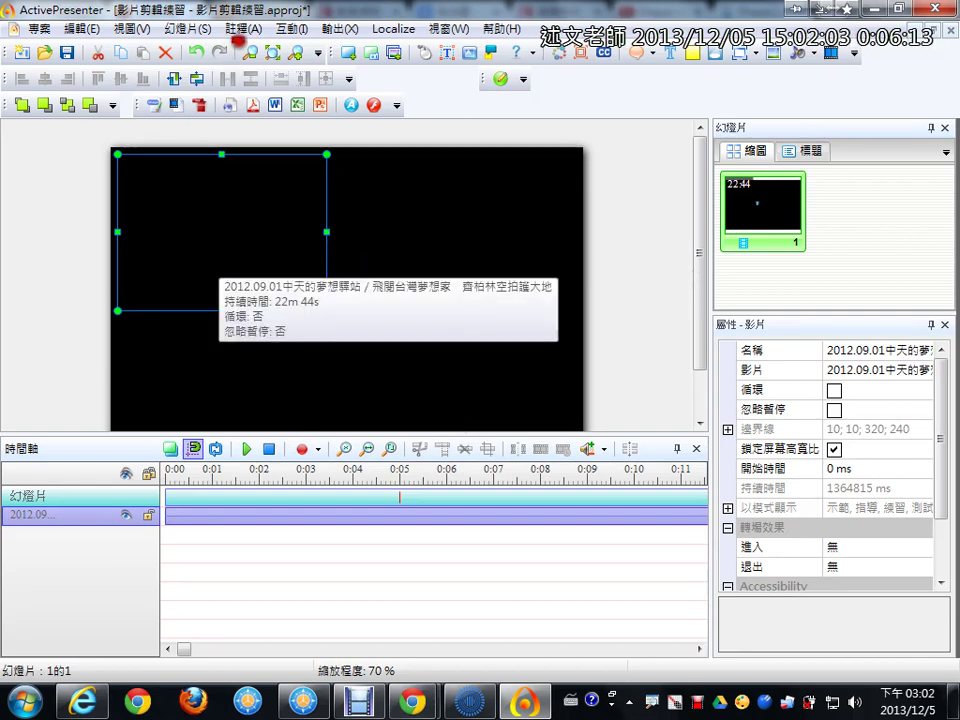
left_click_drag(233, 38, 323, 66)
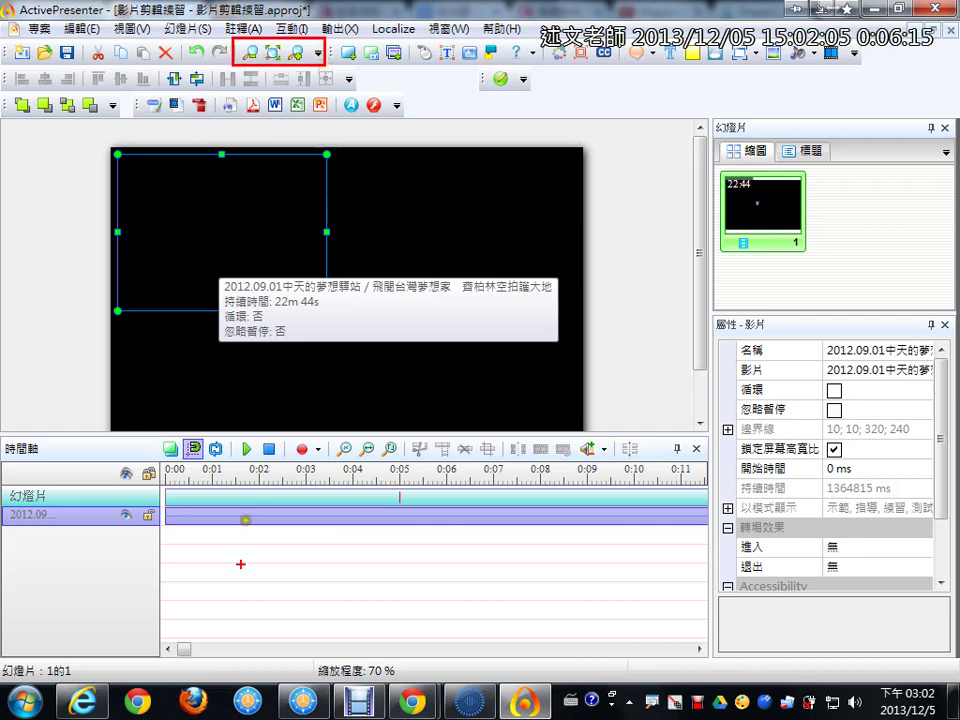
left_click_drag(312, 439, 411, 466)
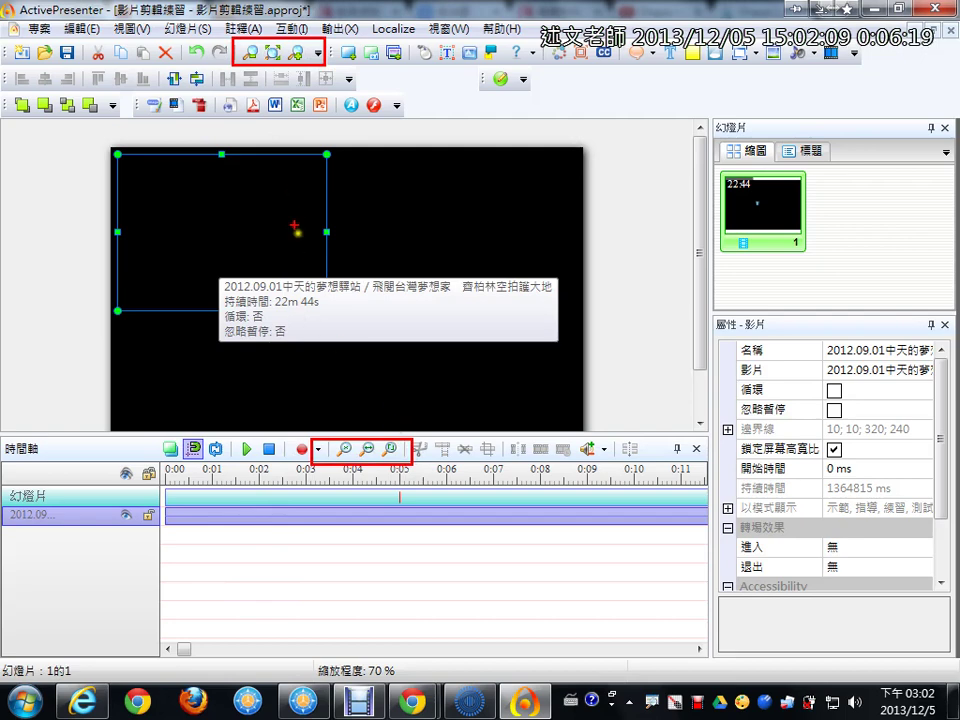
mouse_move(284, 70)
left_mouse_down()
mouse_move(288, 281)
mouse_move(305, 432)
left_mouse_up()
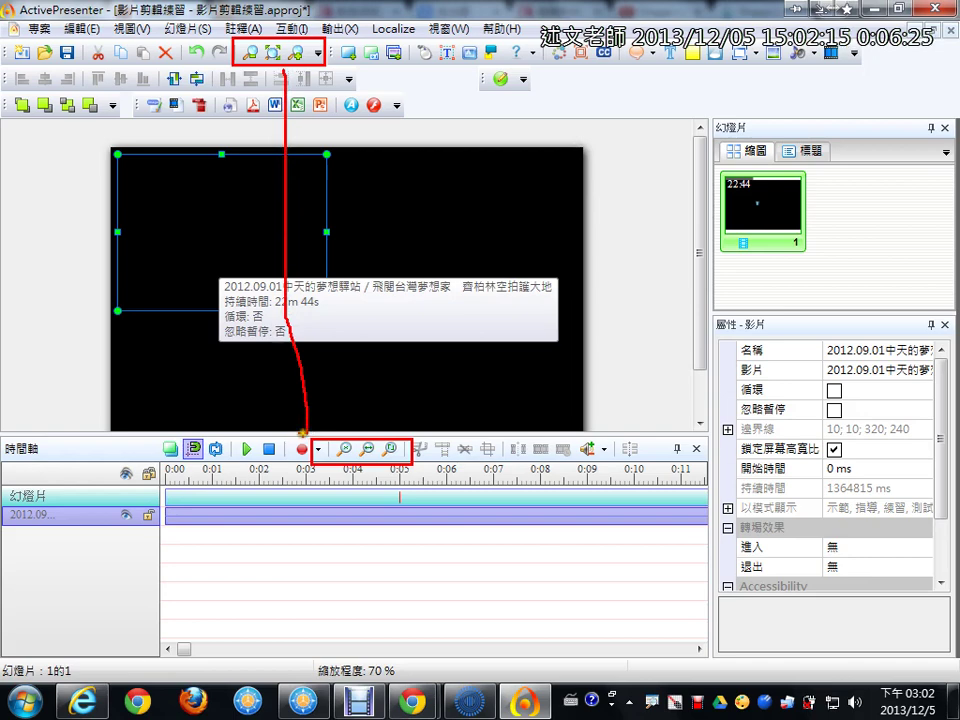
mouse_move(427, 210)
left_mouse_down()
mouse_move(458, 240)
mouse_move(514, 181)
left_mouse_up()
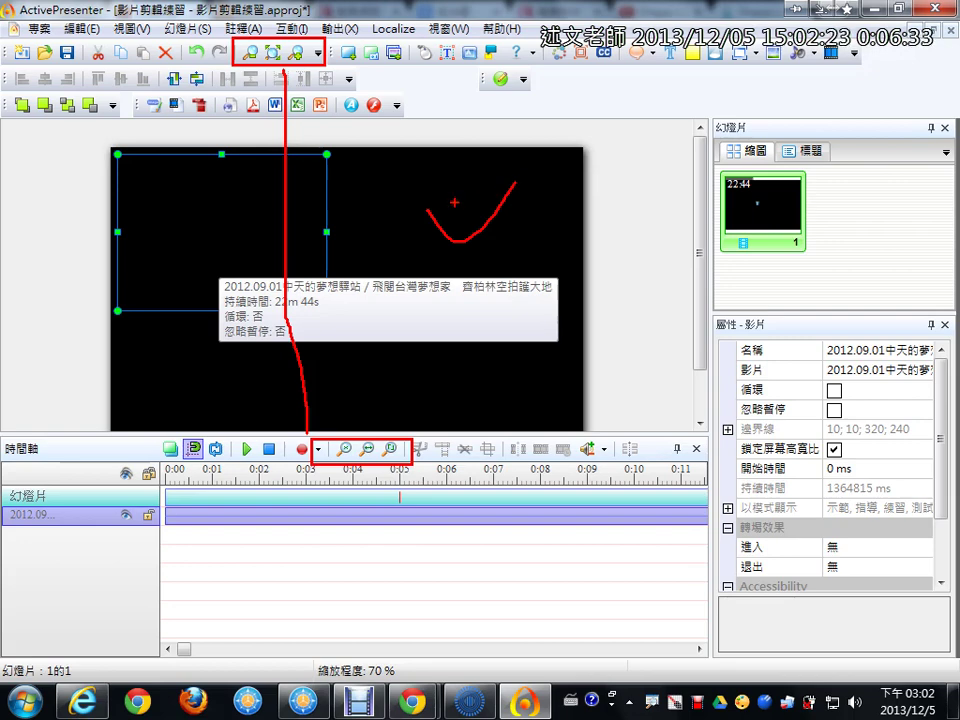
key("Escape")
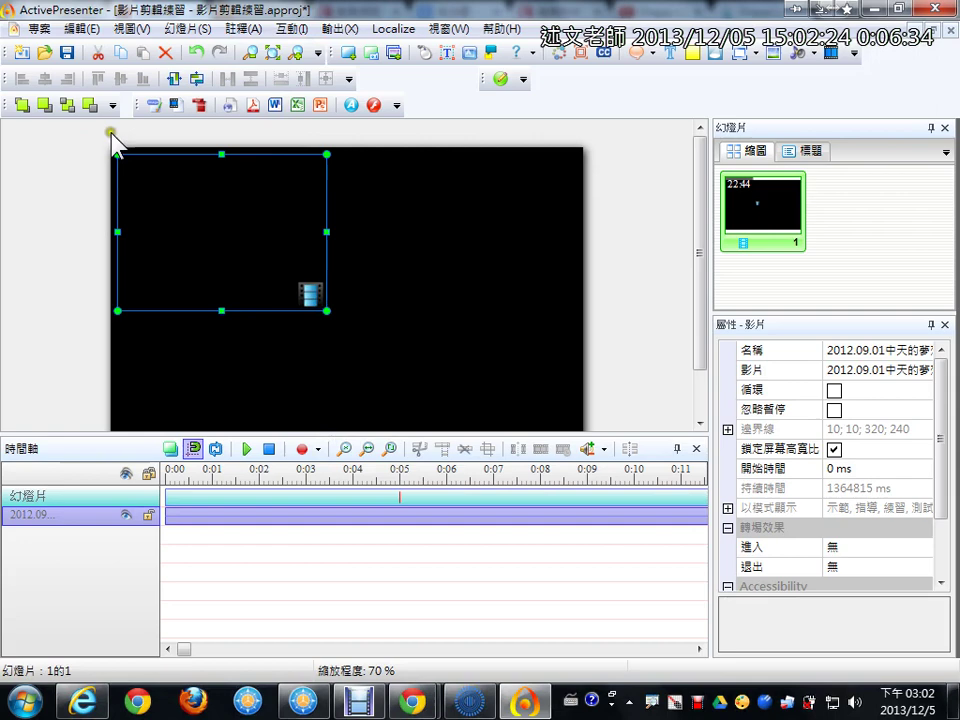
Zoom the slide canvas out to 40 % and make the timeline area taller.
left_click(251, 52)
left_click(251, 52)
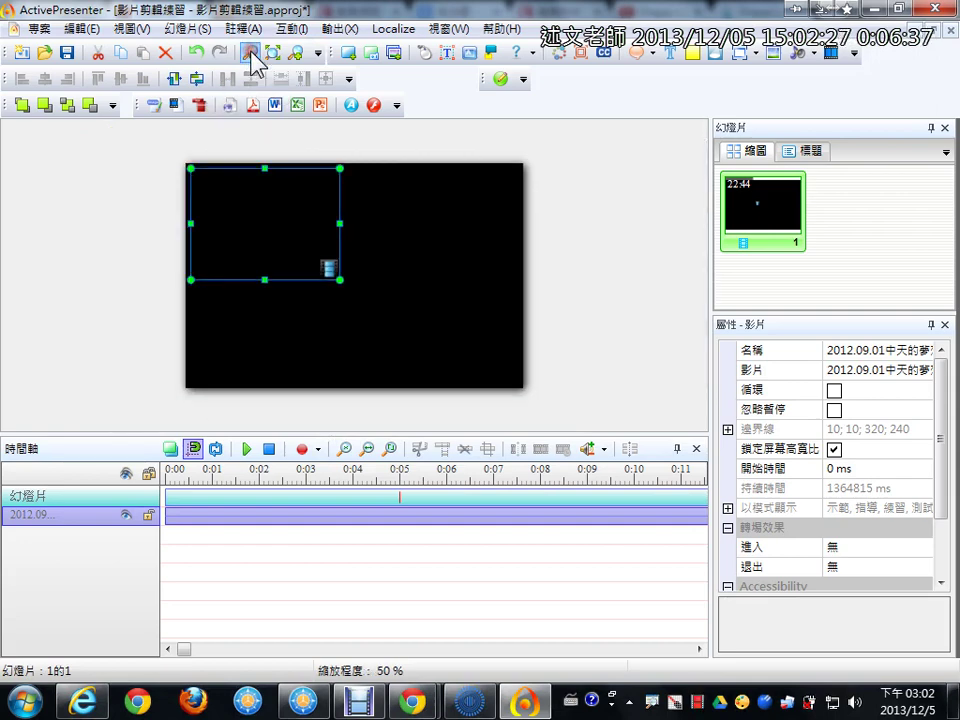
left_click(251, 52)
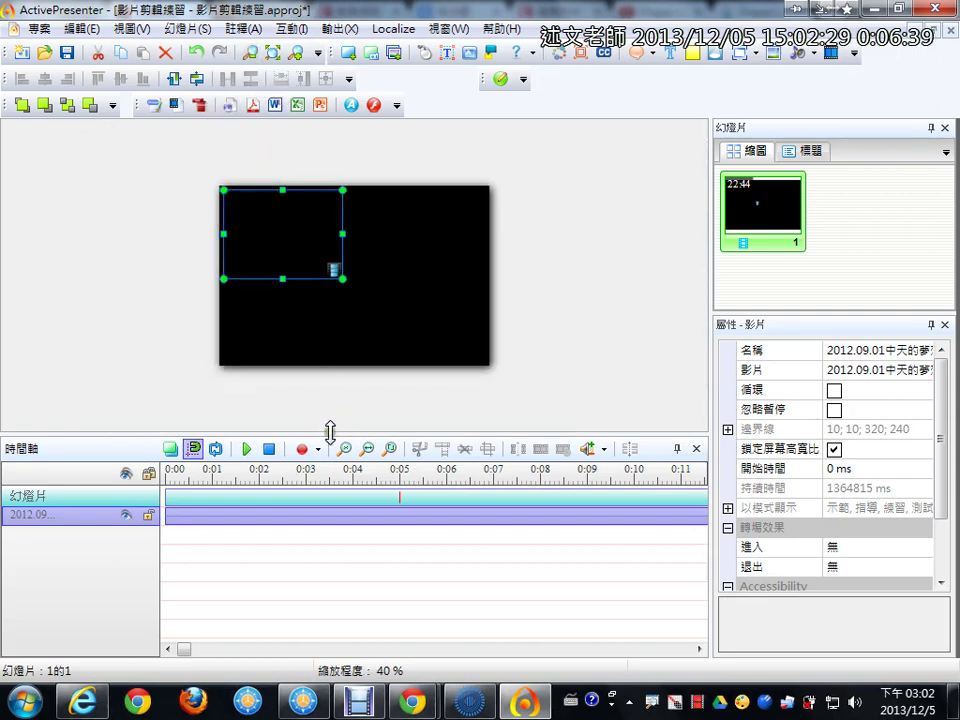
left_click_drag(332, 432, 346, 357)
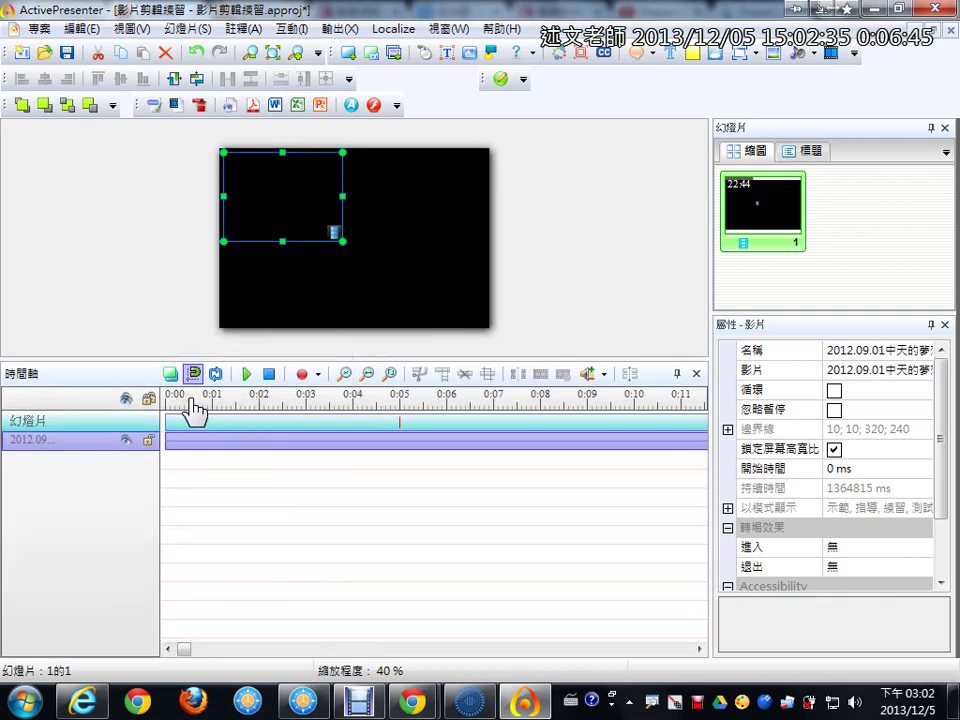
Scrub the timeline playhead to about 0:09.14 to preview the inserted video.
mouse_move(191, 399)
left_mouse_down()
mouse_move(240, 399)
mouse_move(241, 412)
mouse_move(254, 412)
left_mouse_up()
left_click_drag(386, 412, 594, 412)
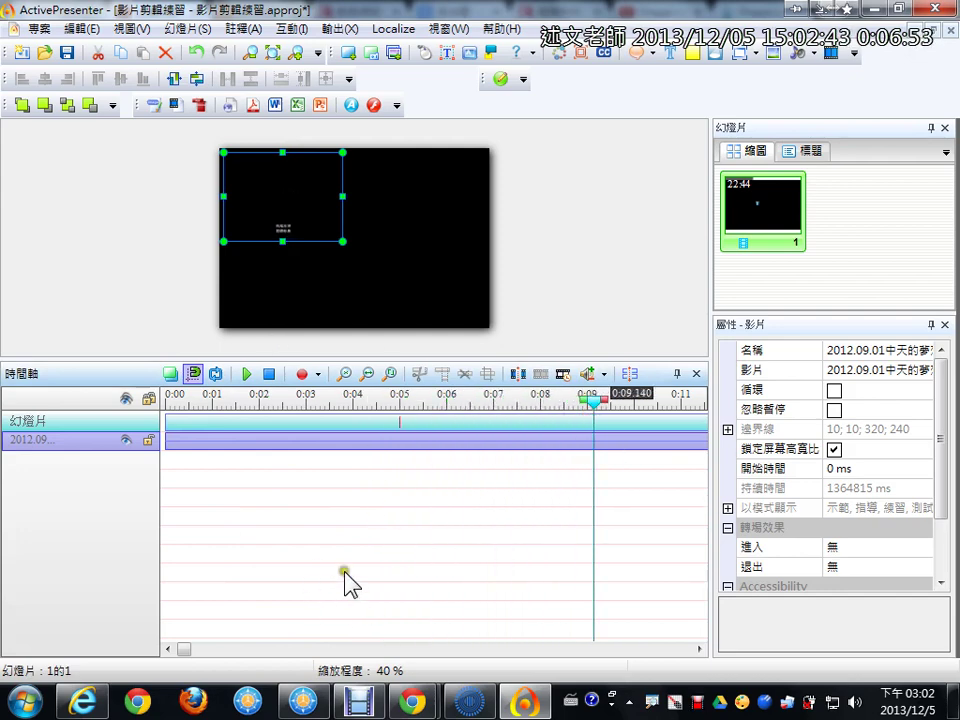
Preview the video around 3:45.940 and fit the whole timeline duration in view.
left_click_drag(184, 648, 267, 660)
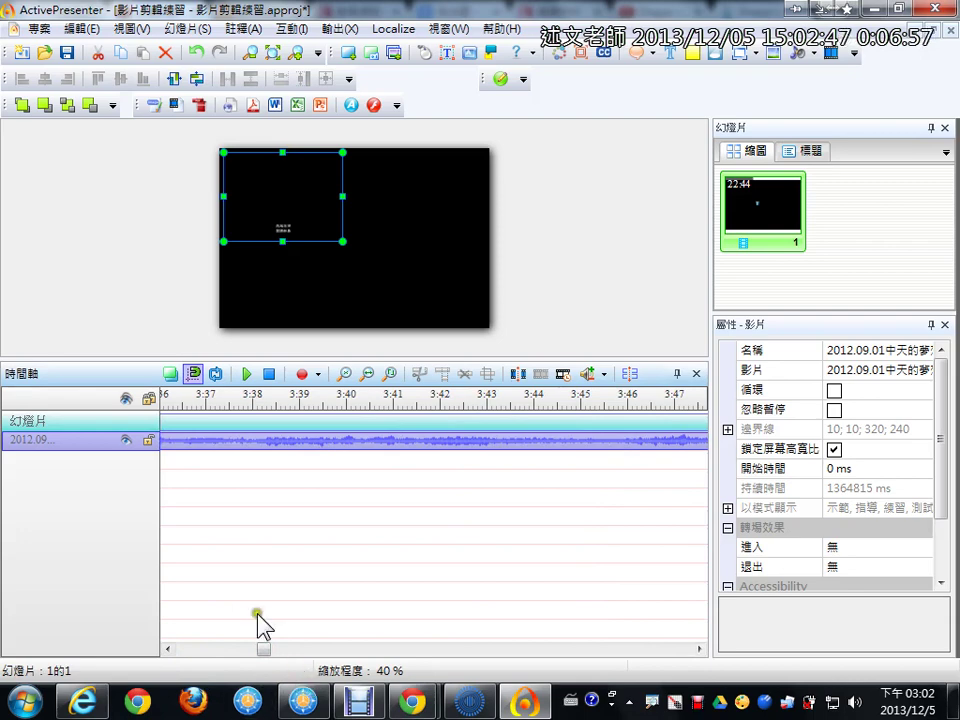
left_click(557, 401)
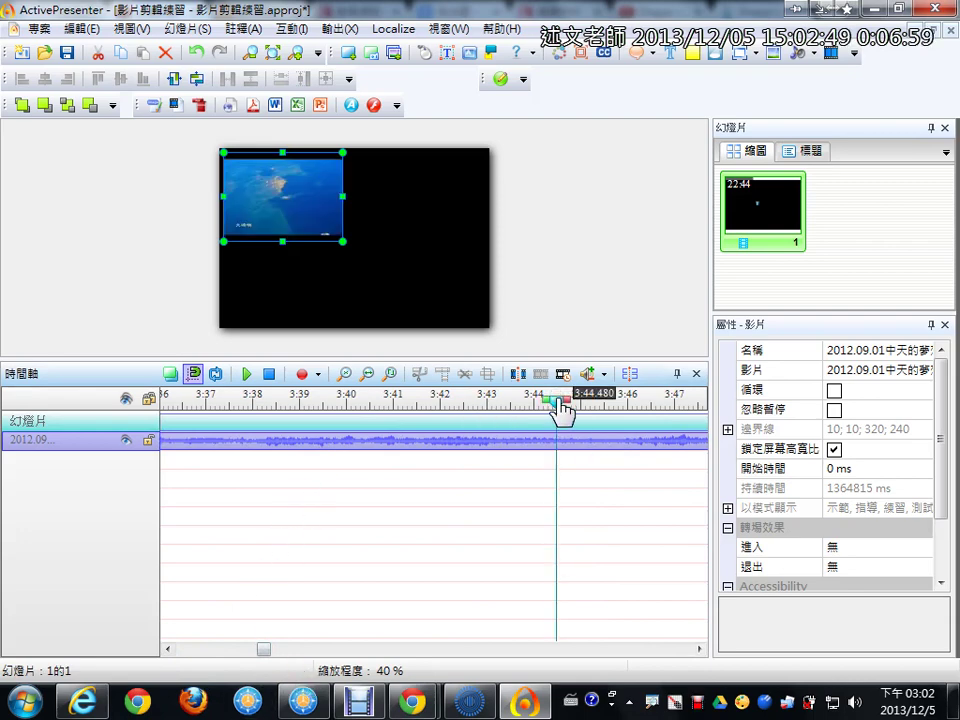
left_click_drag(562, 410, 630, 400)
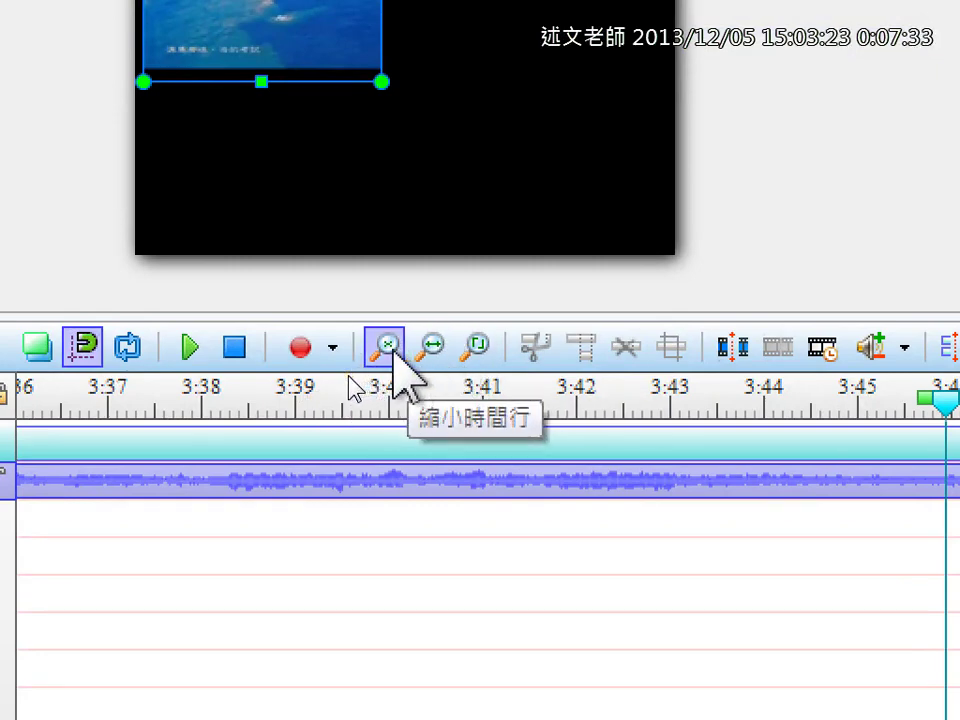
left_click(477, 346)
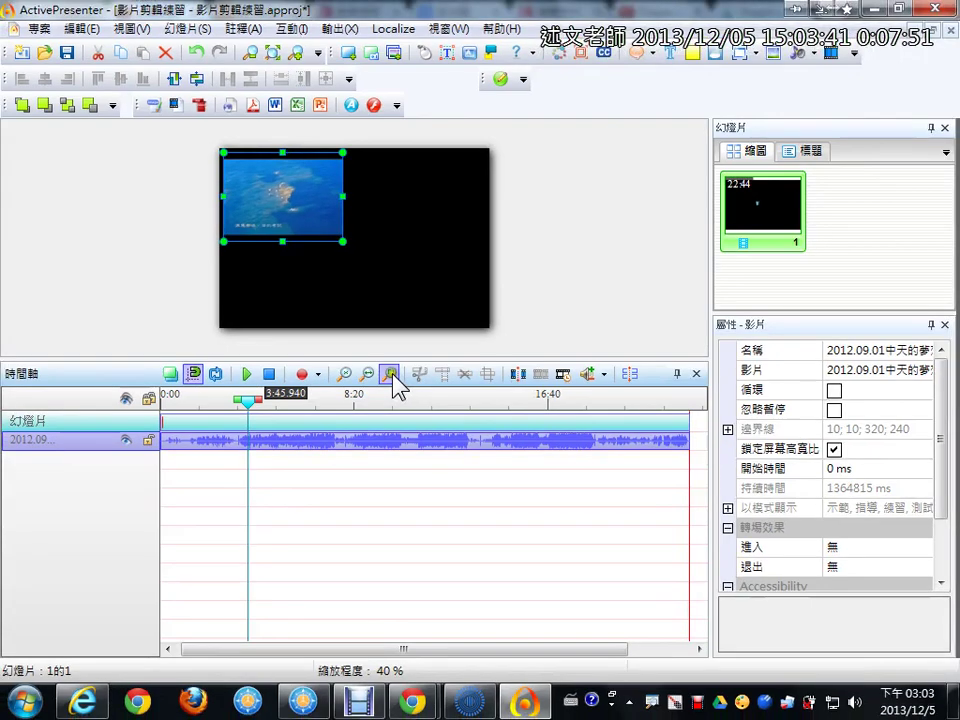
mouse_move(161, 390)
left_mouse_down()
mouse_move(259, 456)
mouse_move(675, 450)
mouse_move(706, 461)
left_mouse_up()
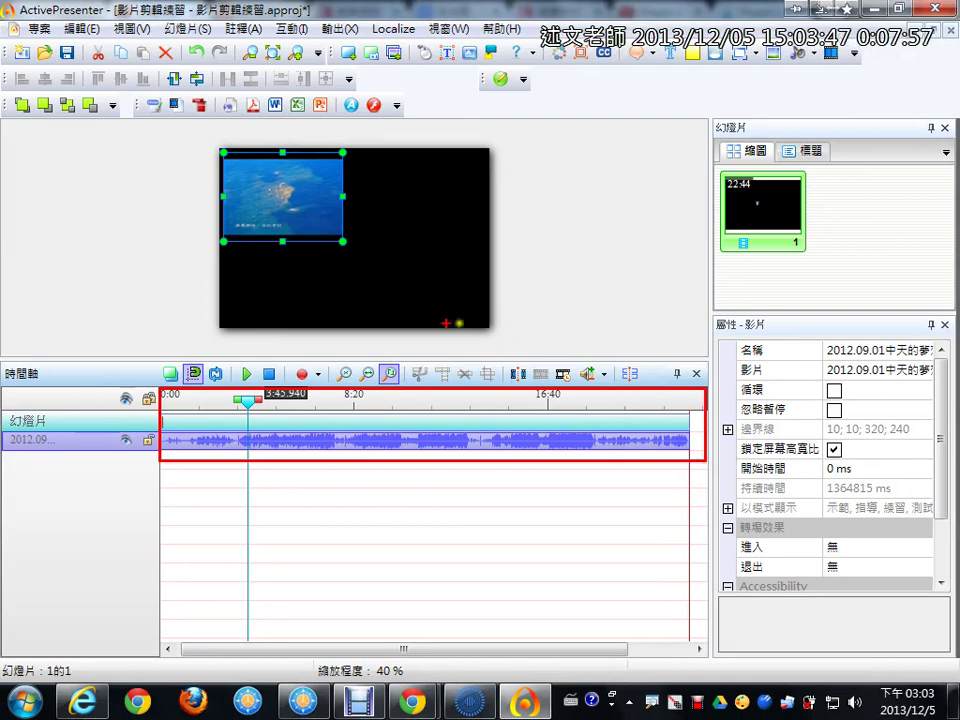
mouse_move(370, 350)
left_mouse_down()
mouse_move(379, 366)
mouse_move(418, 330)
left_mouse_up()
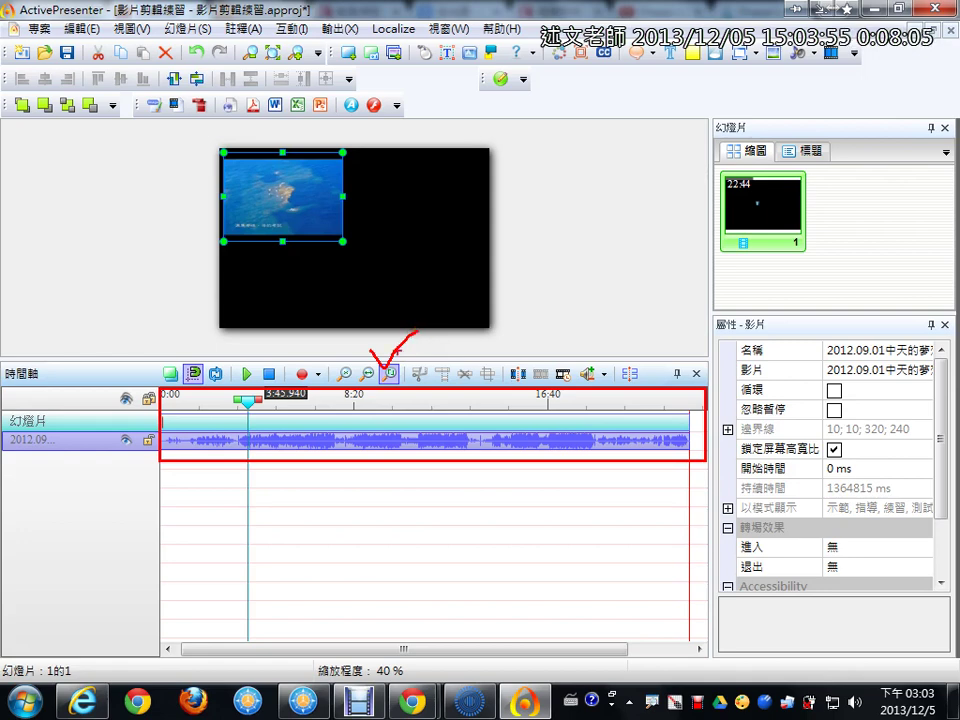
left_click_drag(691, 345, 692, 475)
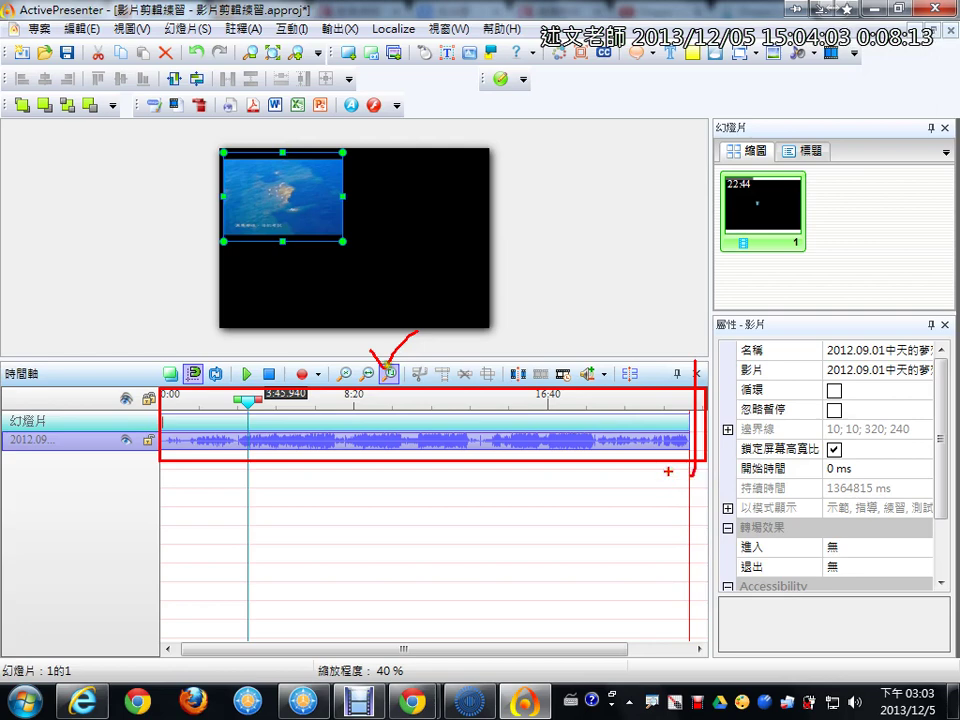
key("Escape")
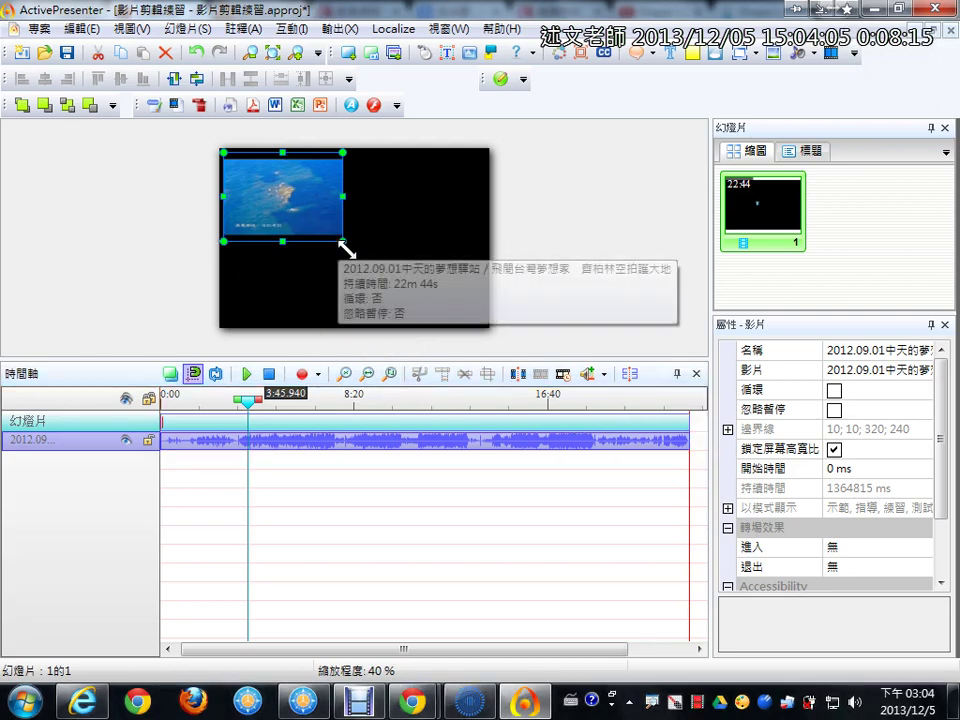
Enlarge the video to about 590 x 443 on the slide and center it horizontally against the upper edge.
left_click_drag(345, 247, 444, 298)
left_click_drag(405, 266, 428, 263)
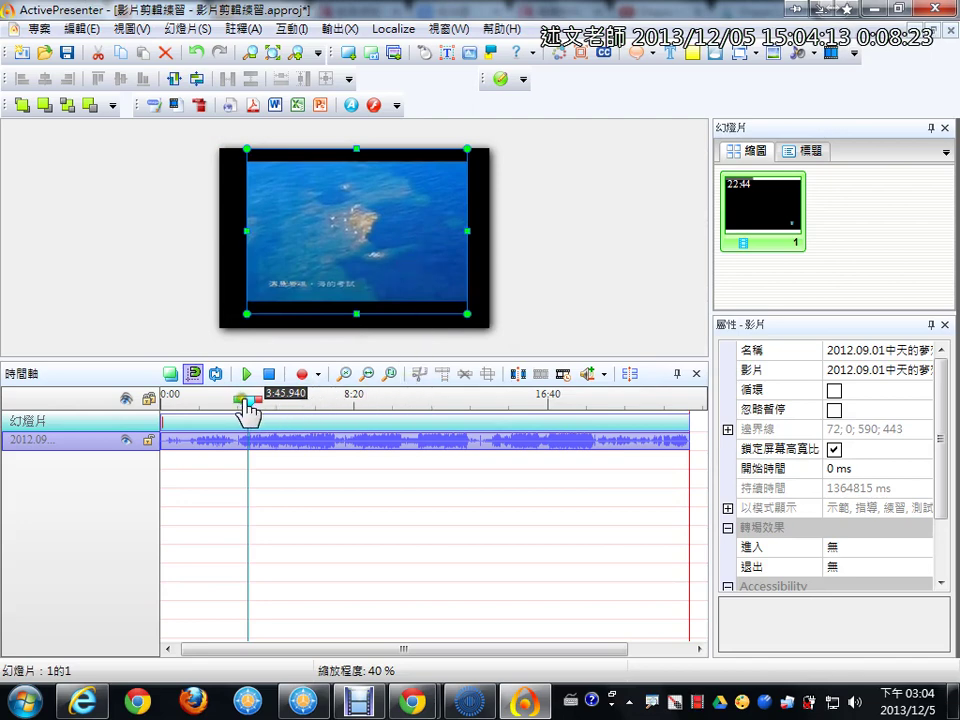
Select the timeline range from about 1:19.856 to 8:01.557 and delete that section of the video.
mouse_move(248, 410)
left_mouse_down()
mouse_move(195, 355)
mouse_move(146, 428)
mouse_move(208, 436)
mouse_move(315, 422)
mouse_move(167, 424)
left_mouse_up()
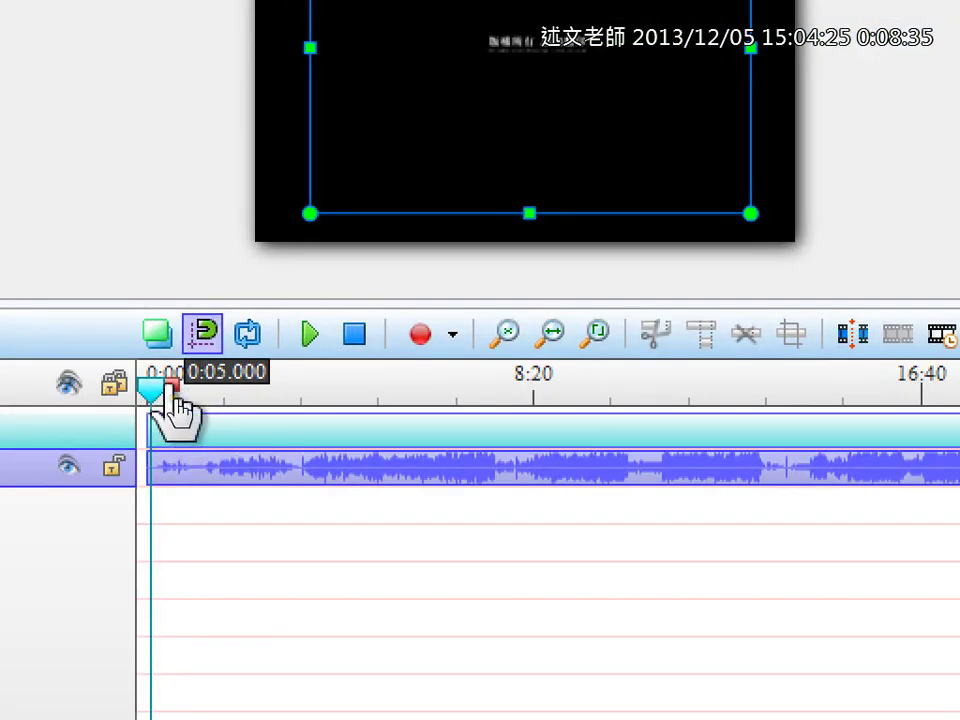
left_click_drag(161, 396, 213, 392)
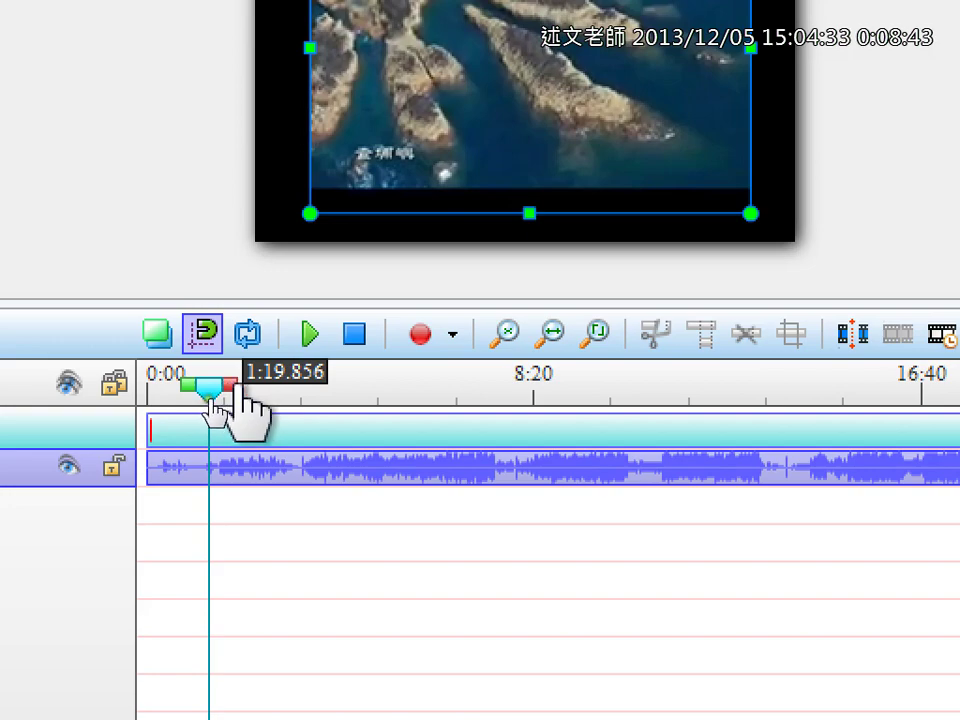
mouse_move(242, 383)
left_mouse_down()
mouse_move(573, 390)
mouse_move(550, 390)
left_mouse_up()
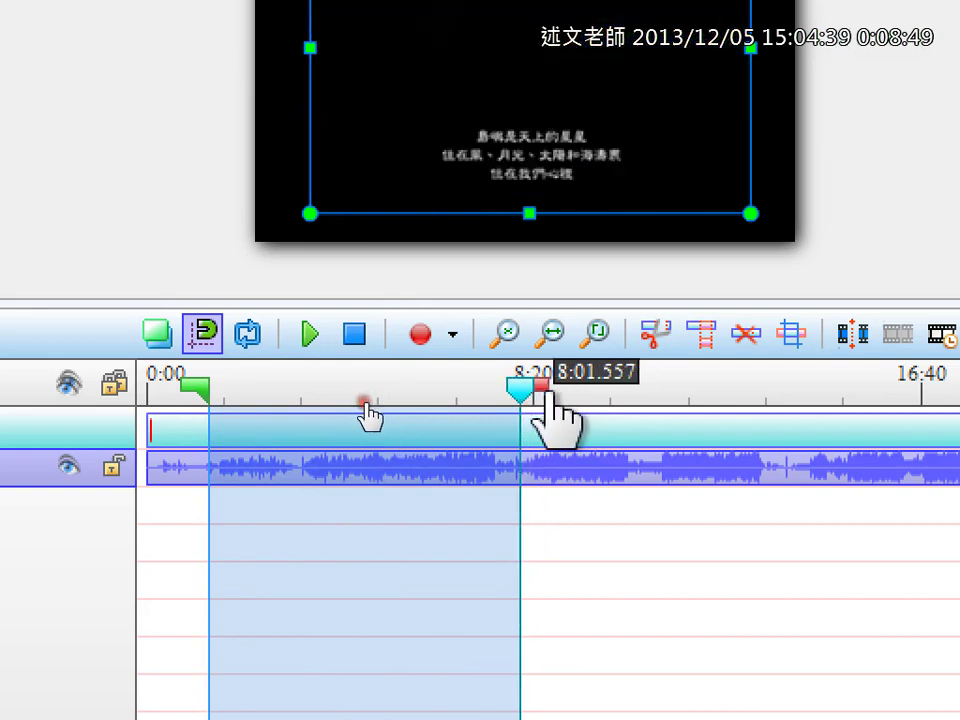
left_click(747, 349)
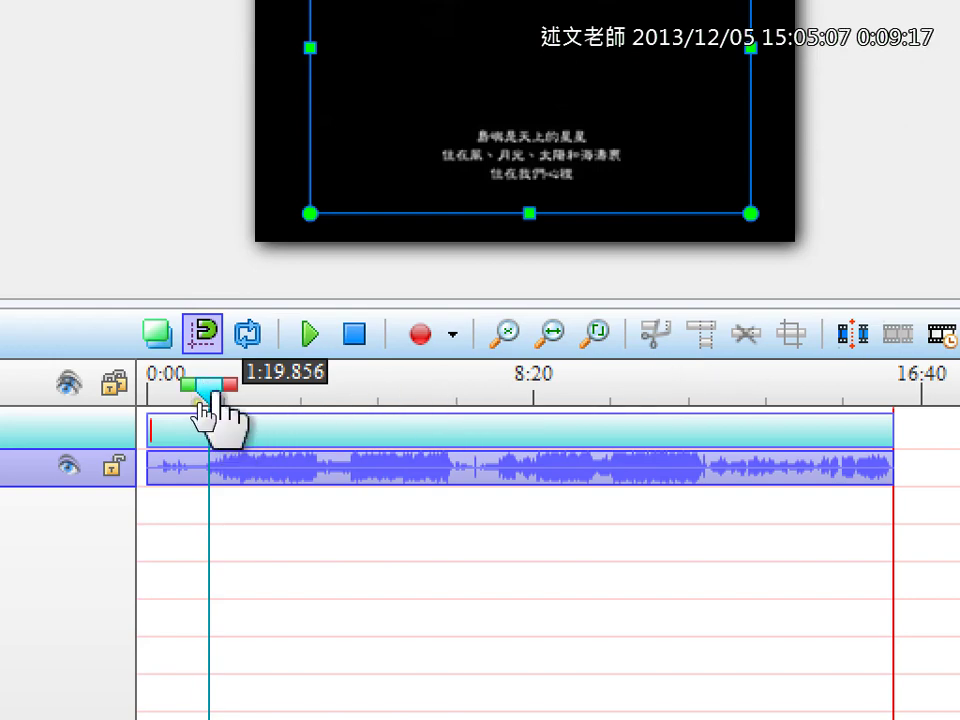
Split the video at 4:35.867 and move the second clip to start at about 8:35.436.
left_click_drag(207, 388, 366, 392)
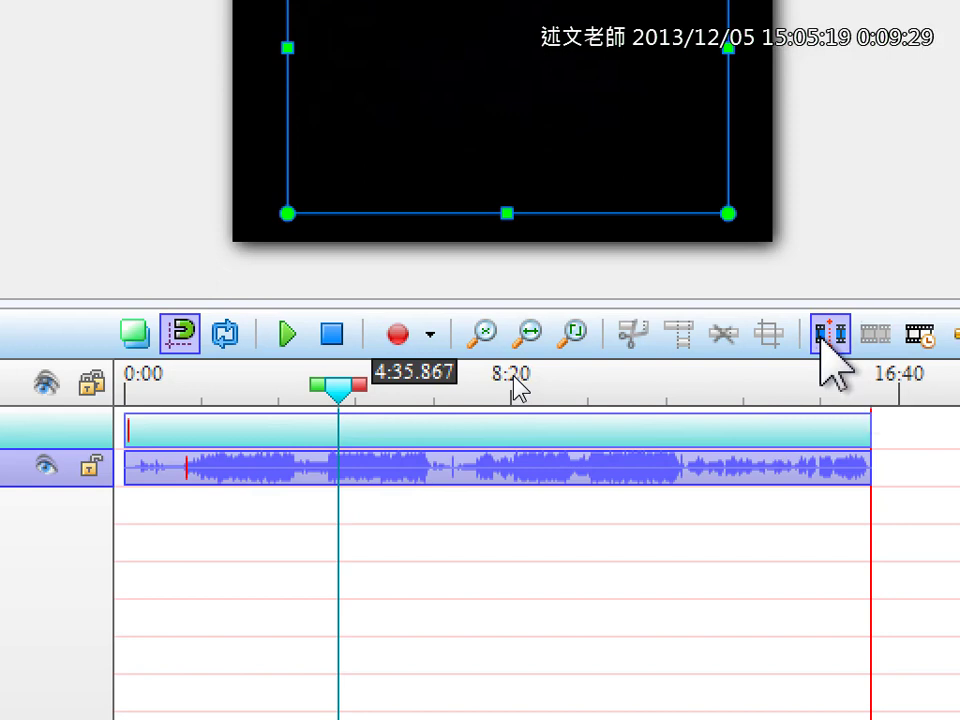
left_click(828, 365)
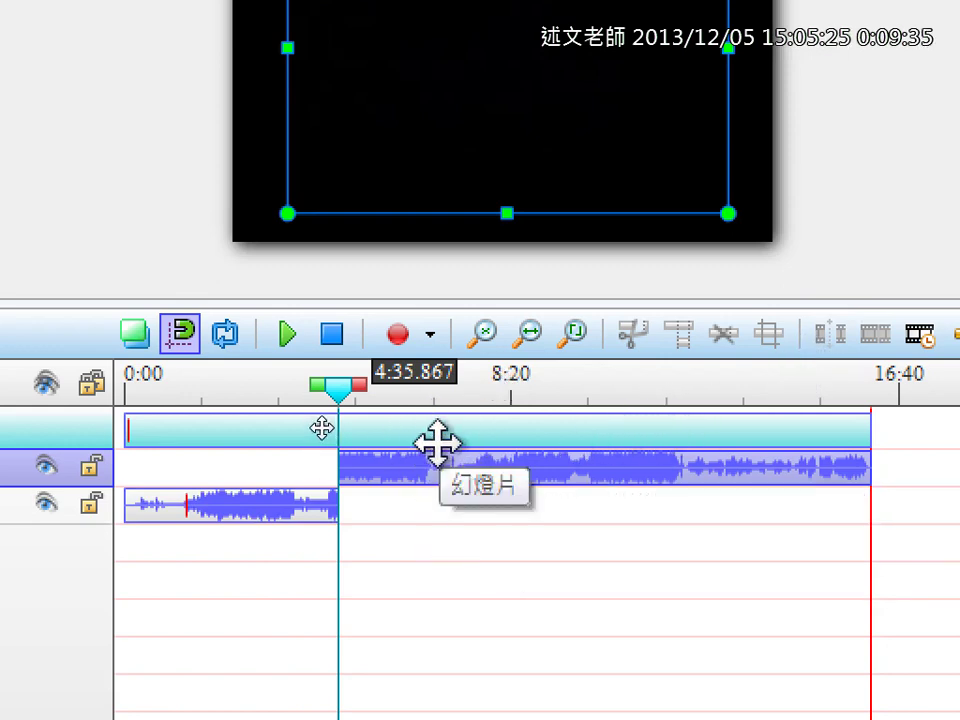
key("ctrl+z")
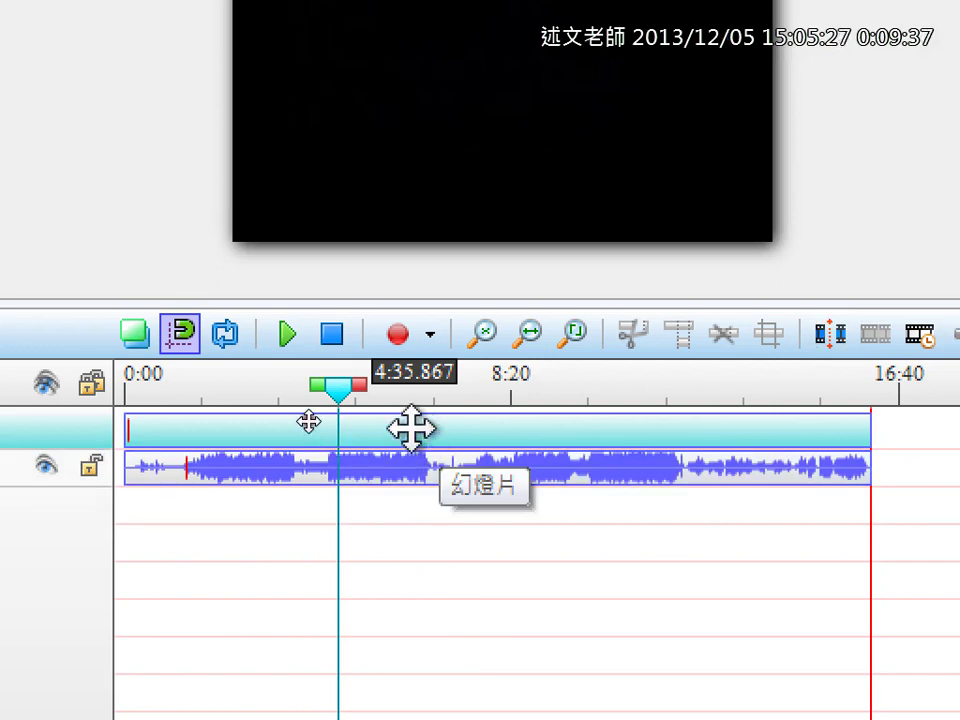
left_click(828, 332)
left_click(370, 420)
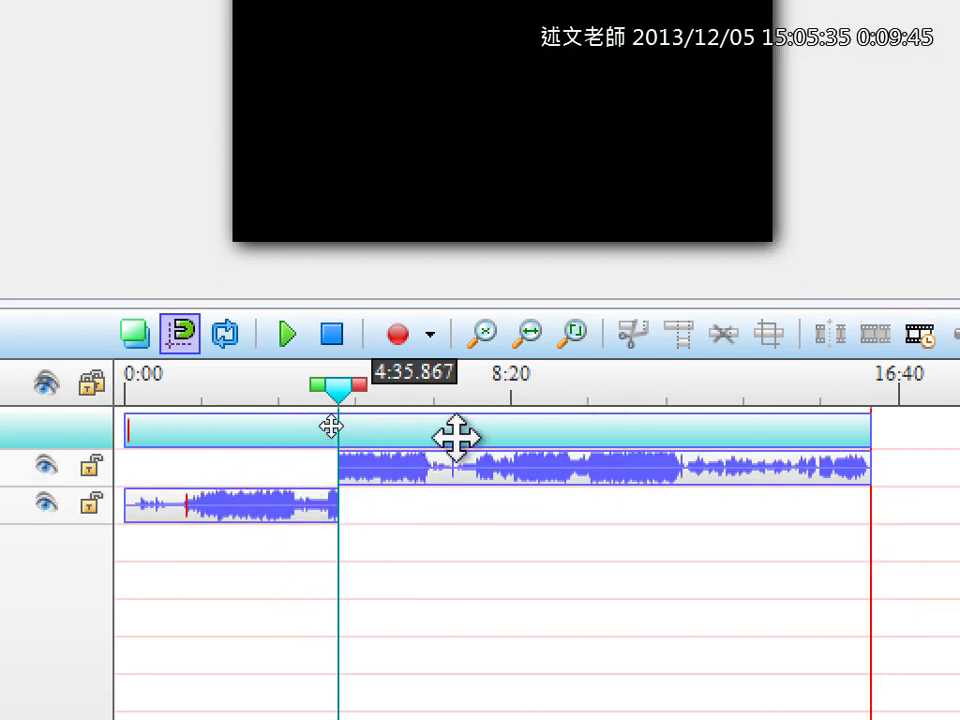
left_click_drag(386, 476, 587, 480)
left_click(300, 504)
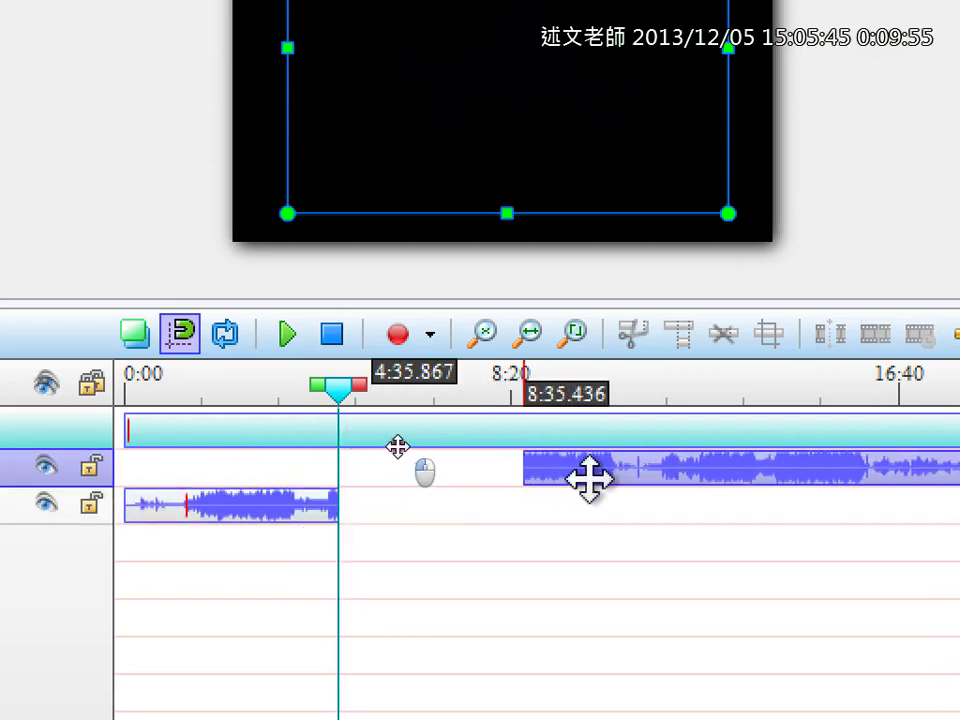
left_click_drag(340, 390, 379, 393)
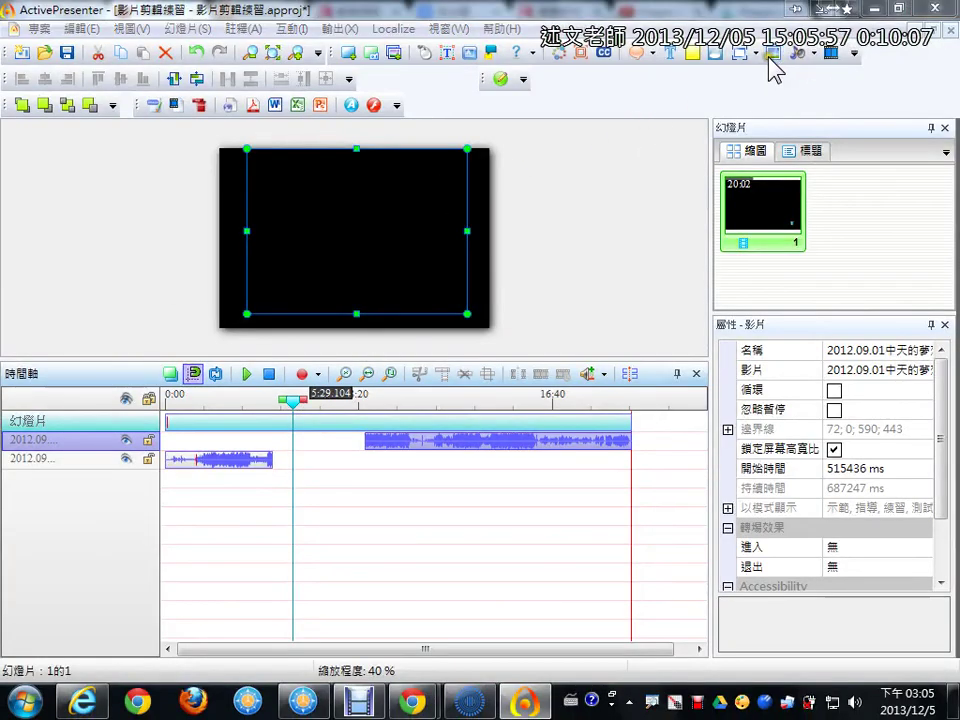
left_click(770, 55)
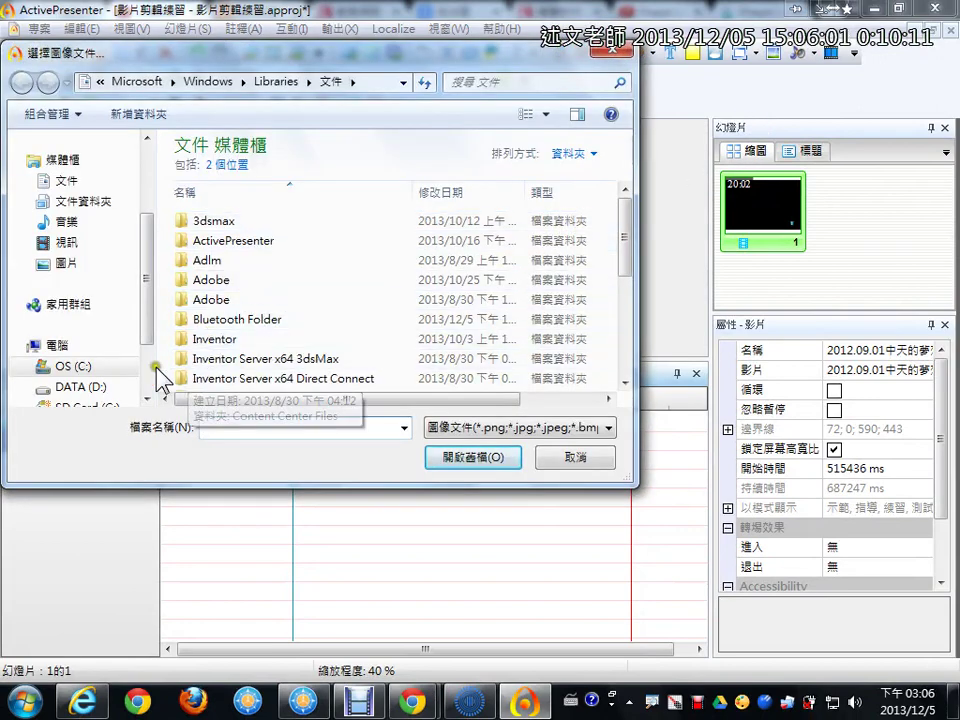
scroll(146, 368, "down", 2)
left_click(106, 330)
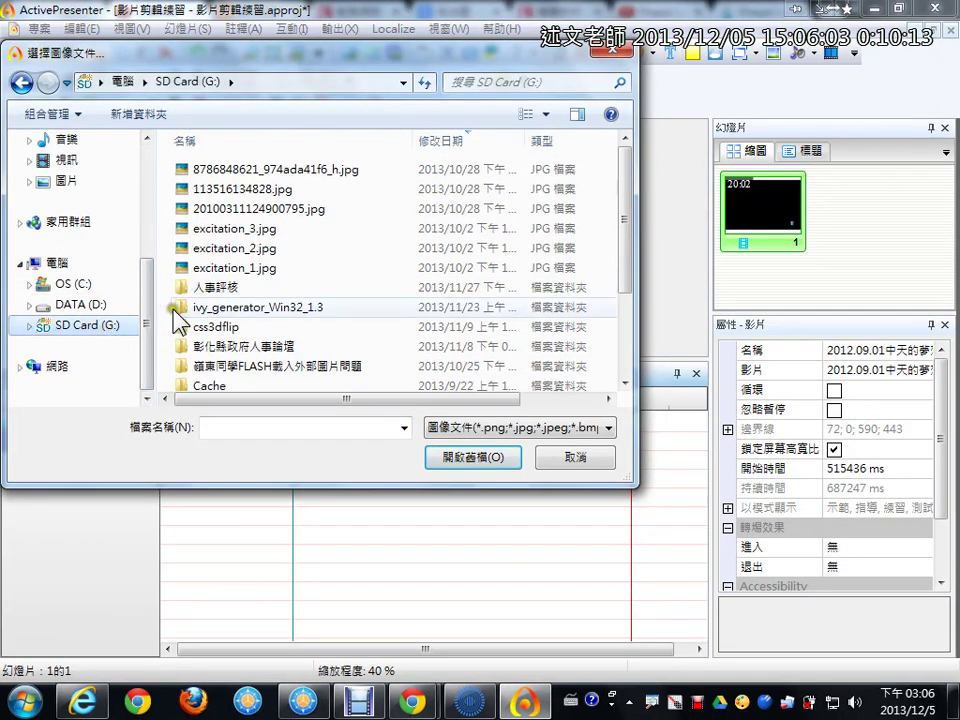
left_click(343, 172)
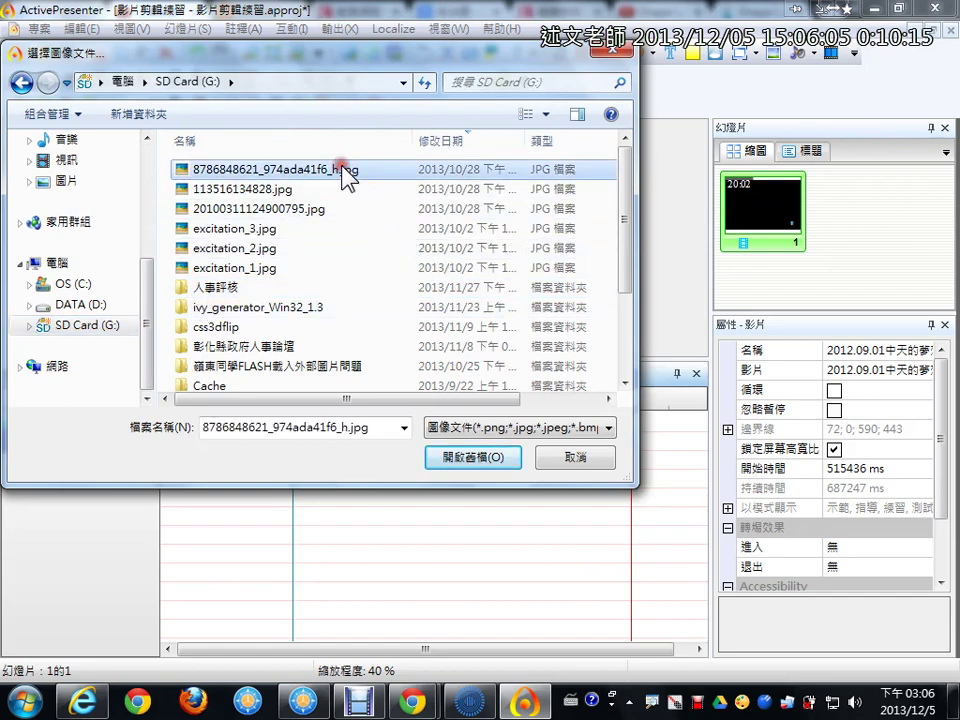
left_click(478, 458)
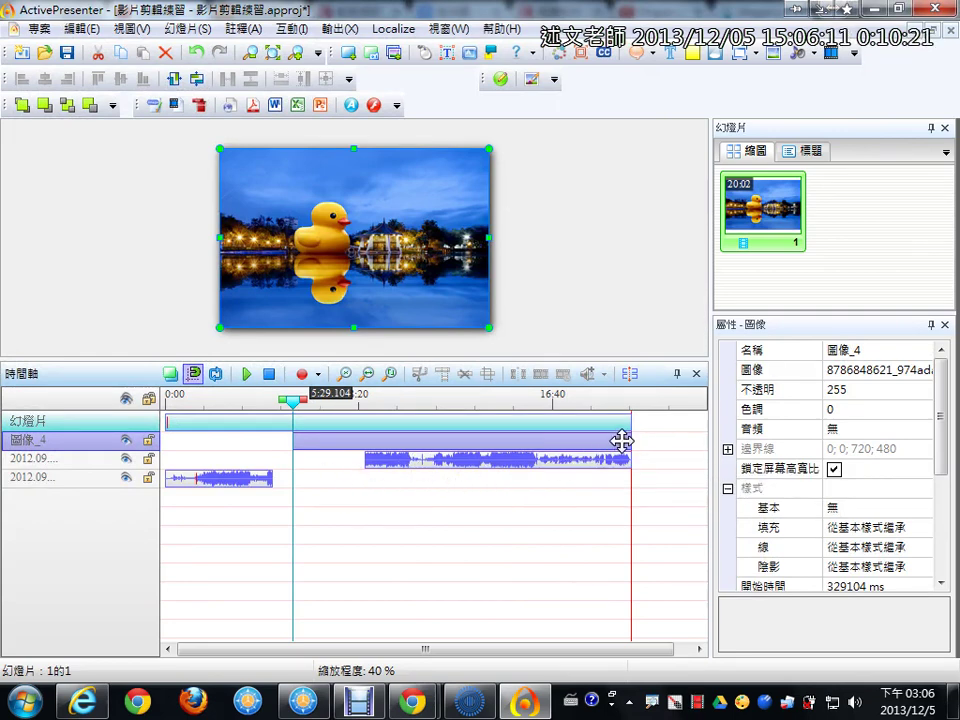
Shorten the image's duration so it ends where the second clip starts, and preview the timeline up to about 9:48.032.
left_click_drag(630, 440, 358, 443)
left_click_drag(297, 405, 397, 398)
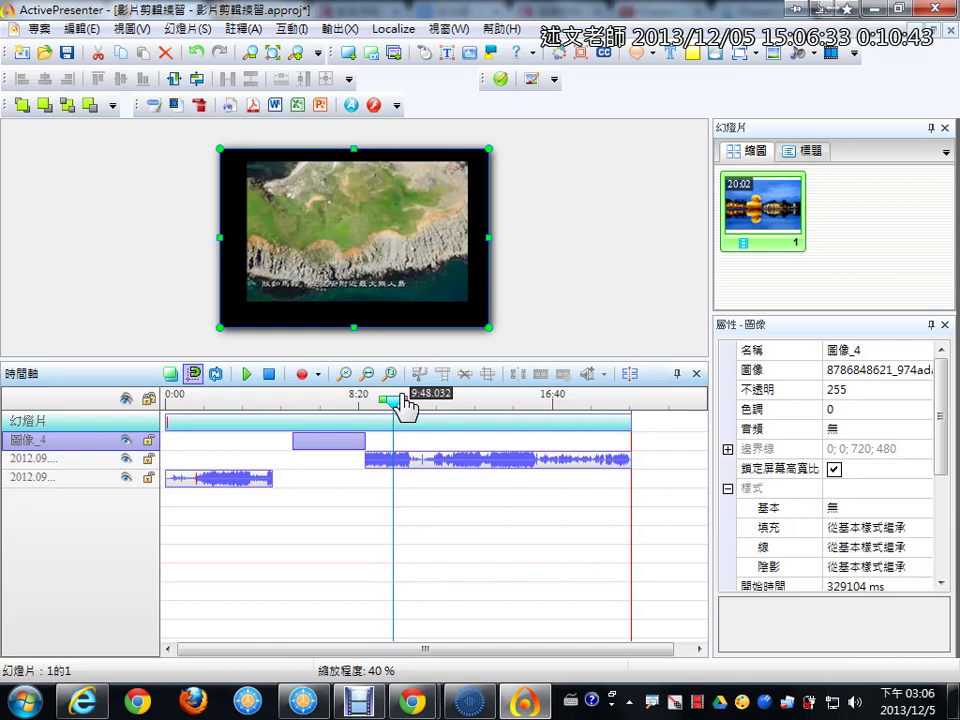
Undo the image insertion, clip move, split and range deletion to restore the full video.
key("Delete")
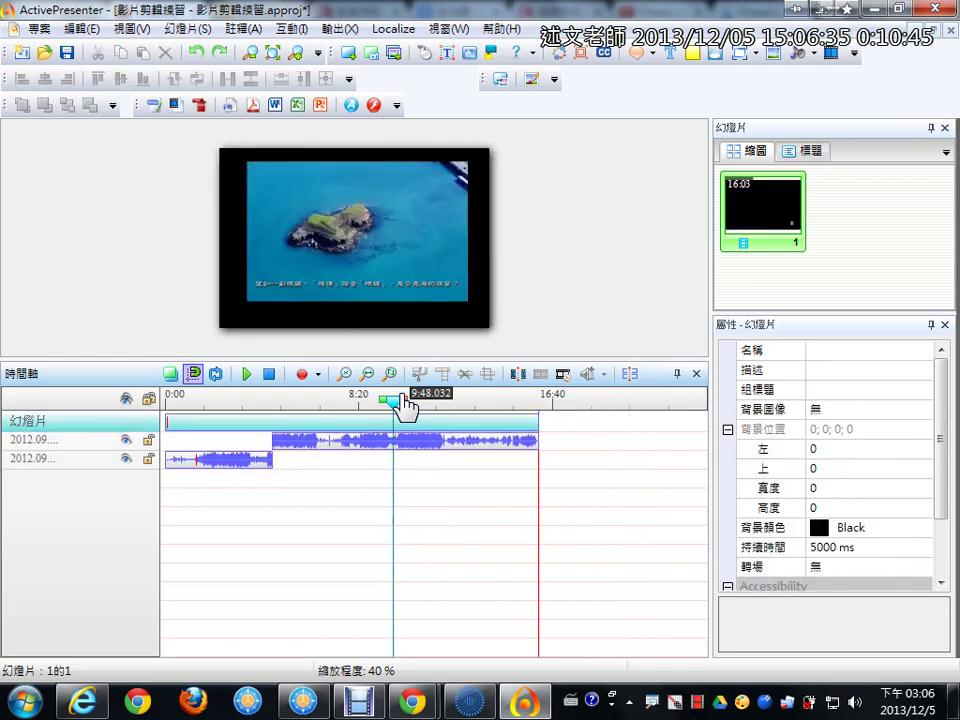
key("ctrl+z")
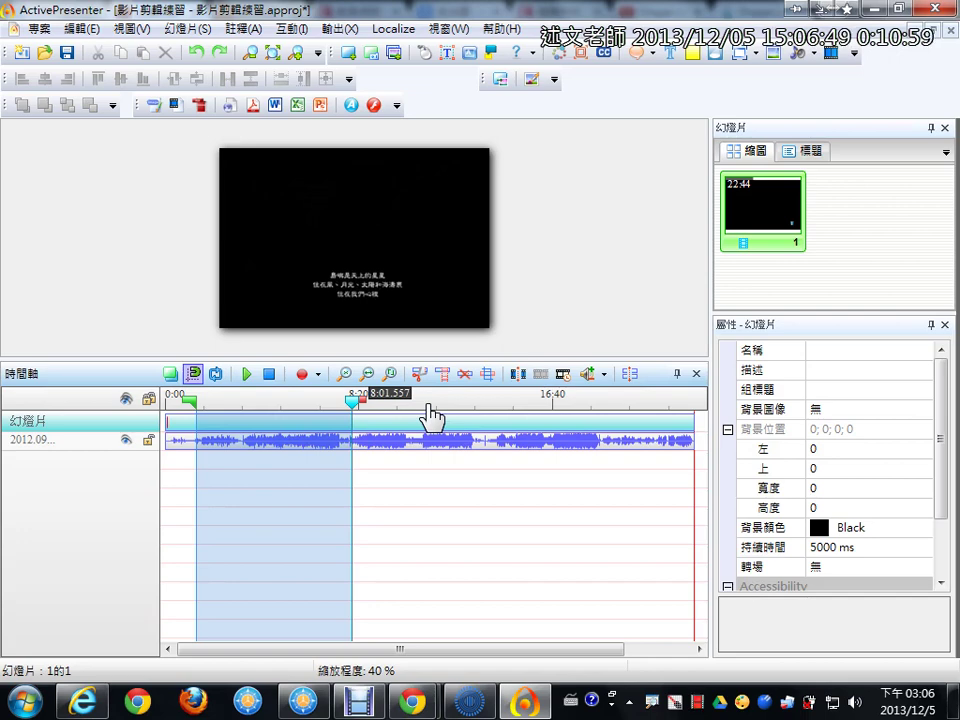
Split the slide into two slides at 11:34.507 on the timeline.
left_click(435, 406)
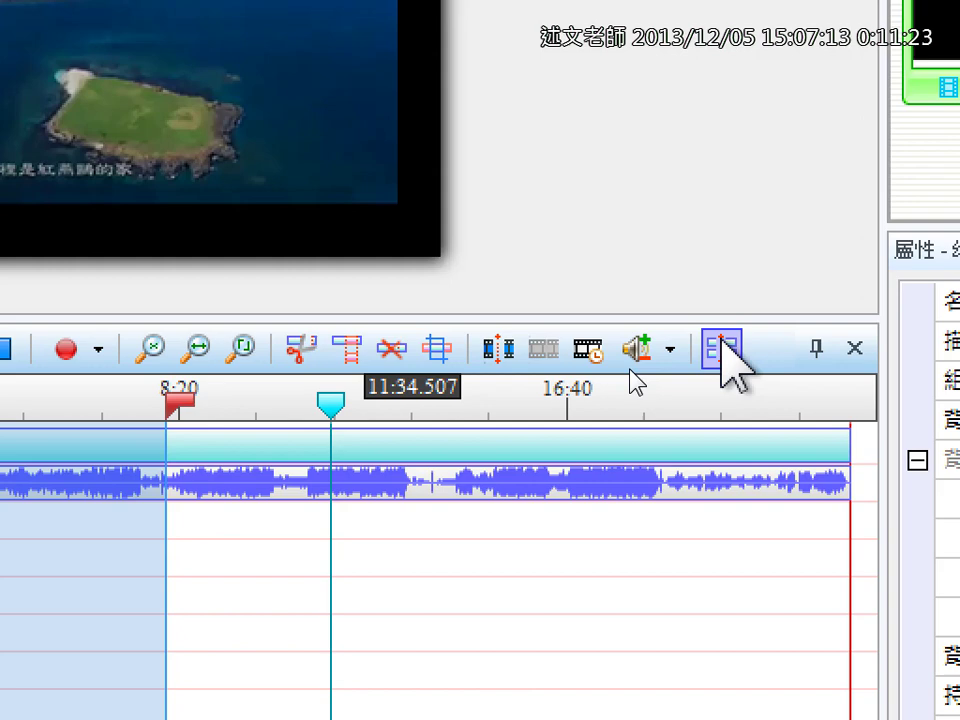
left_click(724, 345)
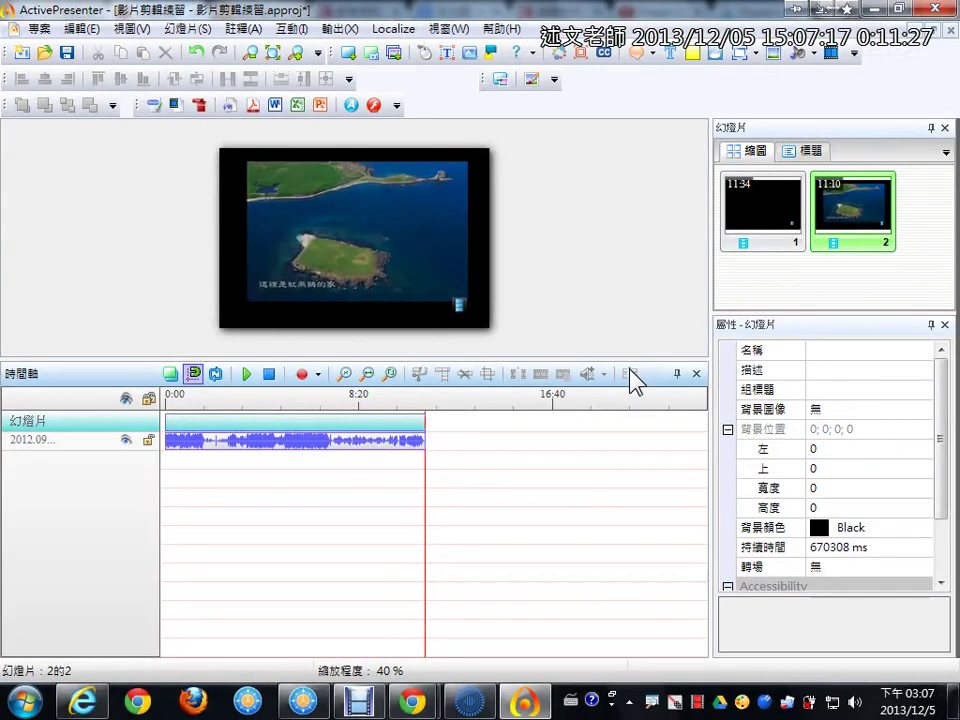
mouse_move(760, 165)
left_mouse_down()
mouse_move(794, 158)
mouse_move(853, 48)
left_mouse_up()
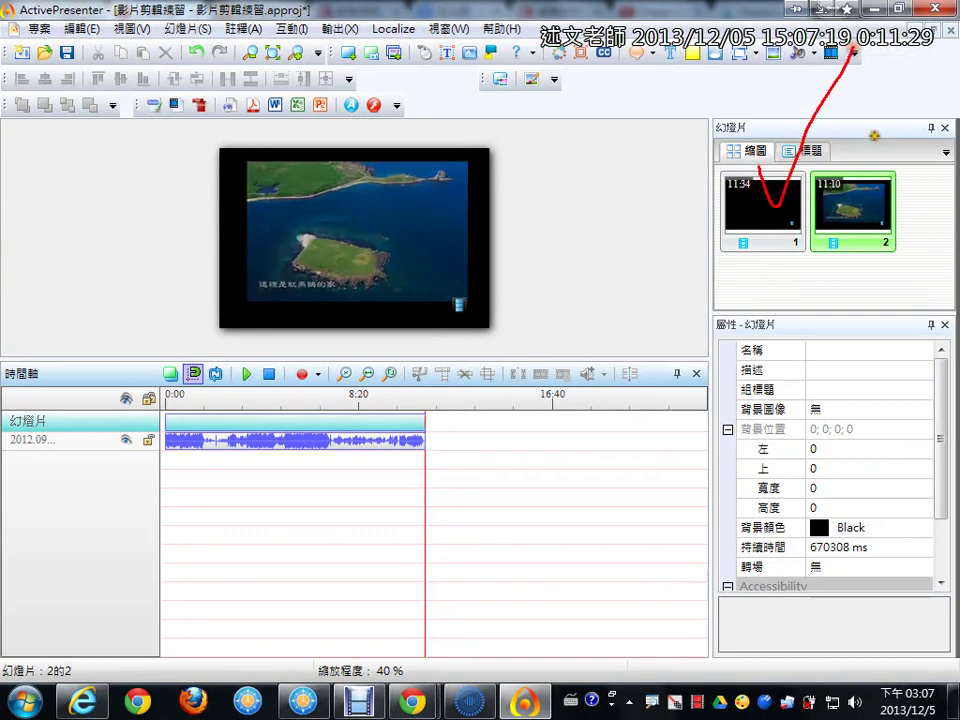
left_click_drag(864, 155, 930, 120)
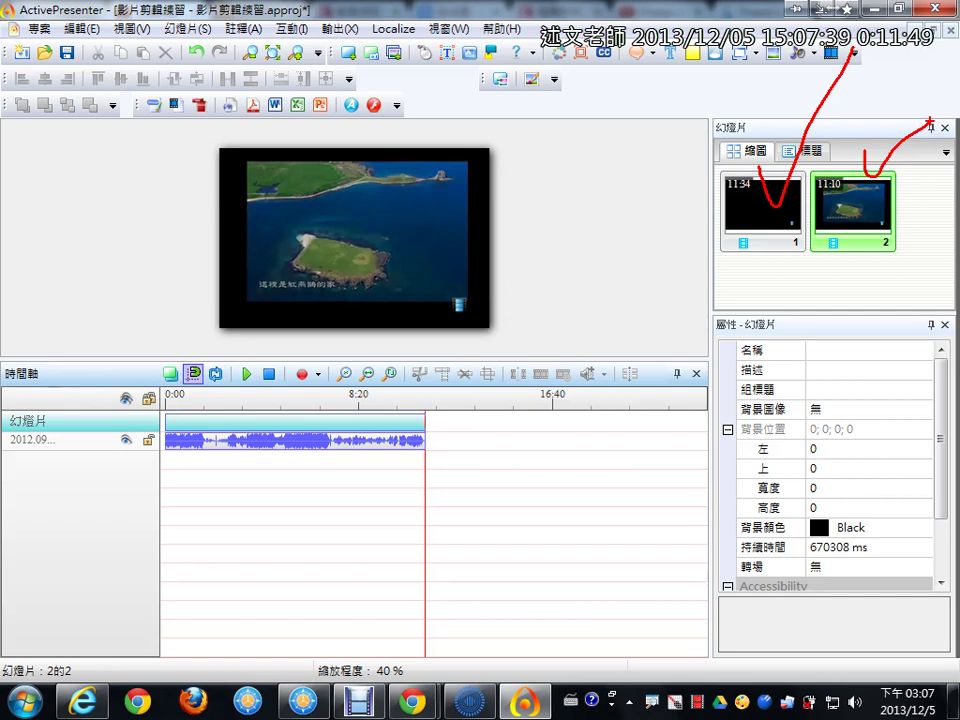
key("Escape")
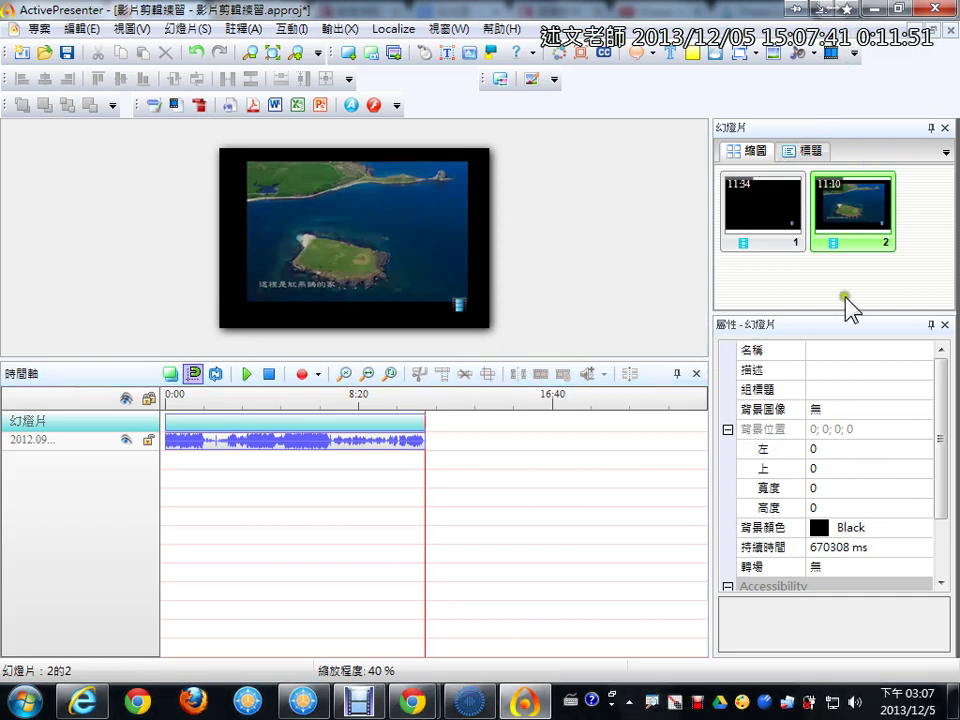
Move the second slide ahead of the first in the slide order.
left_click_drag(860, 222, 776, 214)
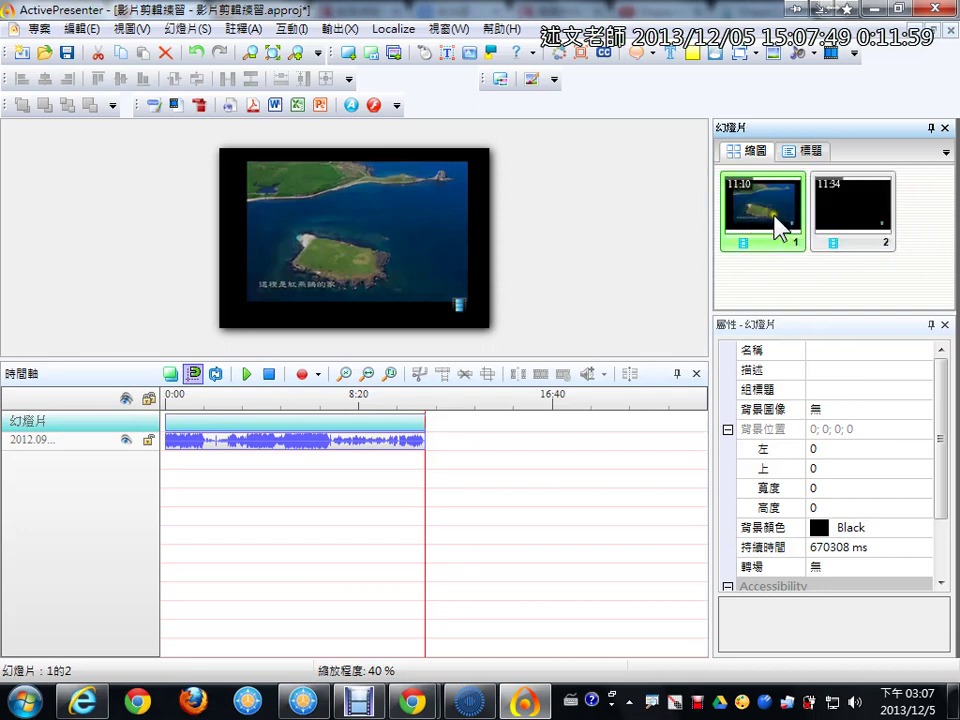